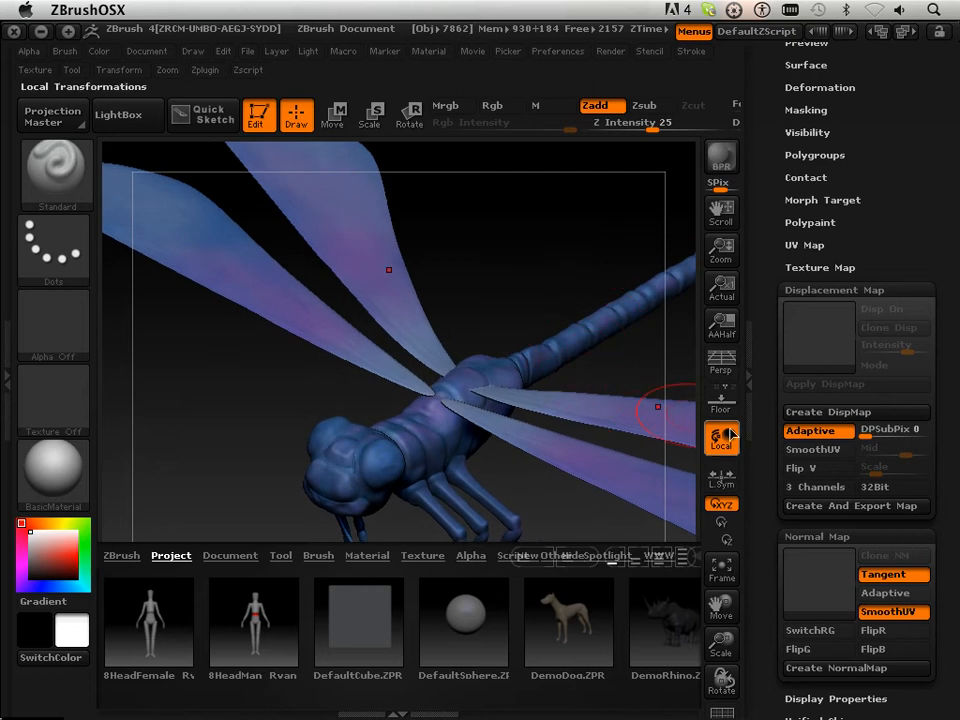
- Smooth the crease around the dragonfly's large eye, along its edge with the face and head
left_click_drag(721, 645, 722, 715)
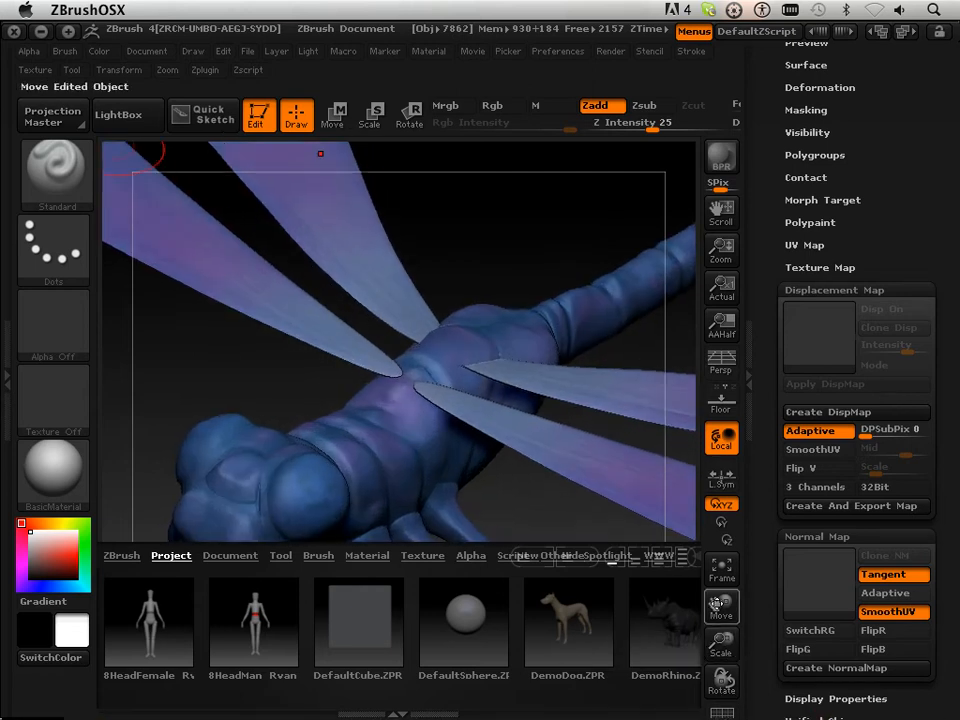
left_click_drag(721, 606, 836, 505)
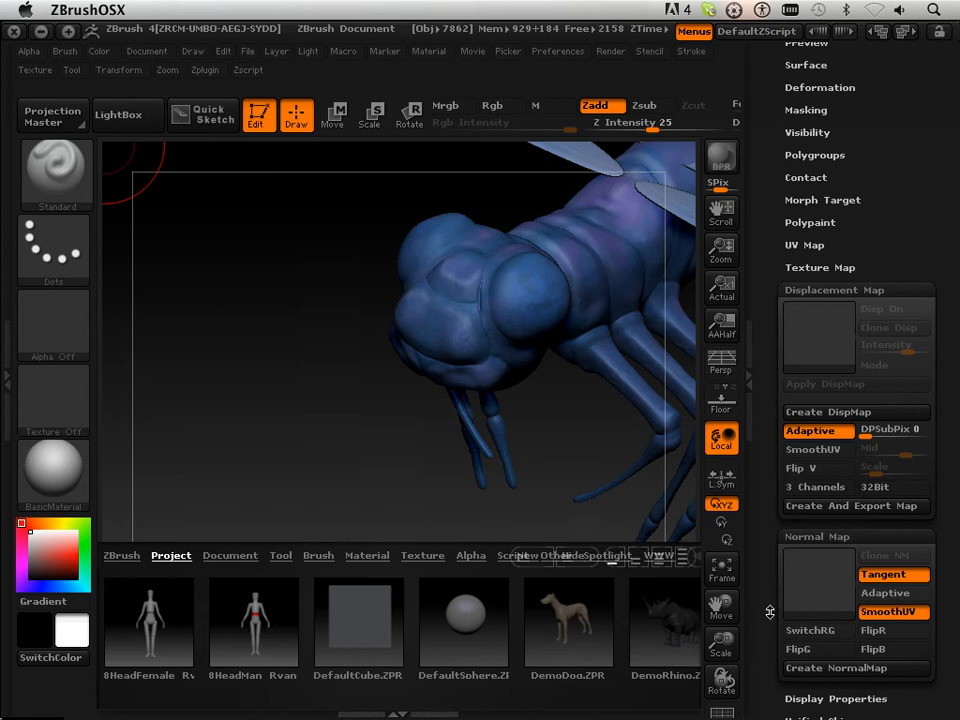
left_click_drag(722, 640, 730, 655)
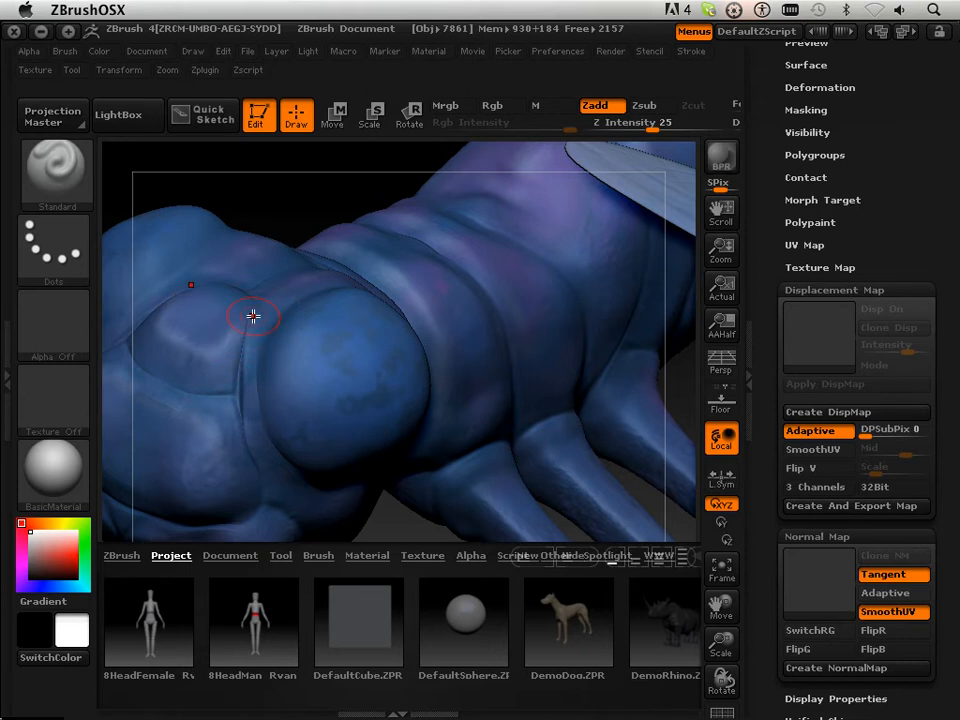
mouse_move(244, 321)
left_mouse_down("shift")
mouse_move(241, 375)
mouse_move(240, 347)
mouse_move(257, 328)
left_mouse_up("shift")
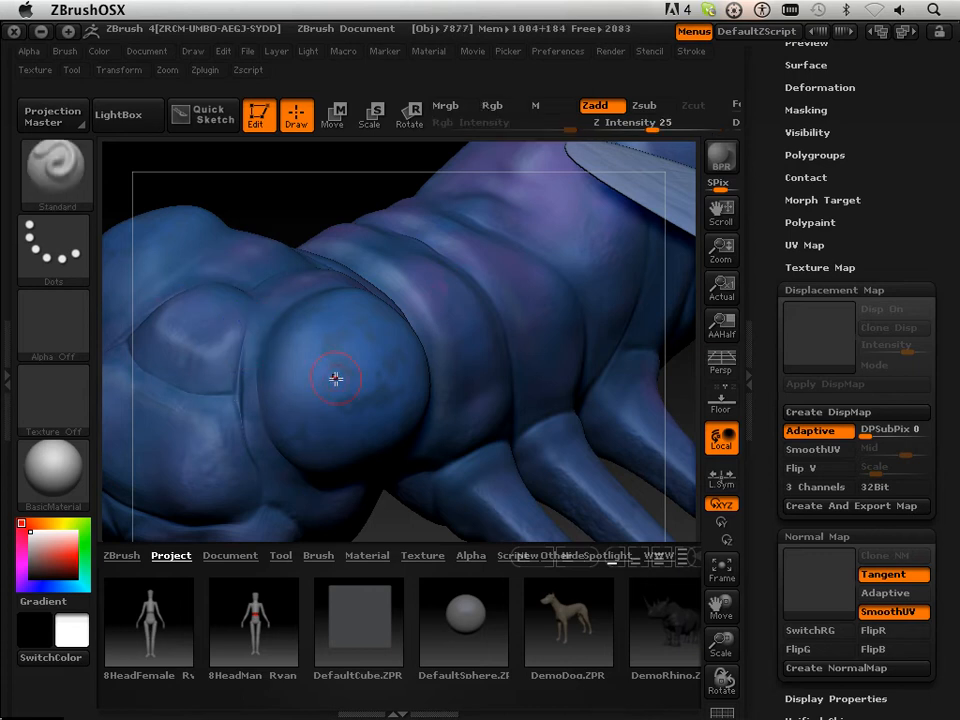
mouse_move(273, 348)
left_mouse_down("shift")
mouse_move(240, 360)
mouse_move(246, 336)
mouse_move(240, 369)
mouse_move(272, 489)
left_mouse_up("shift")
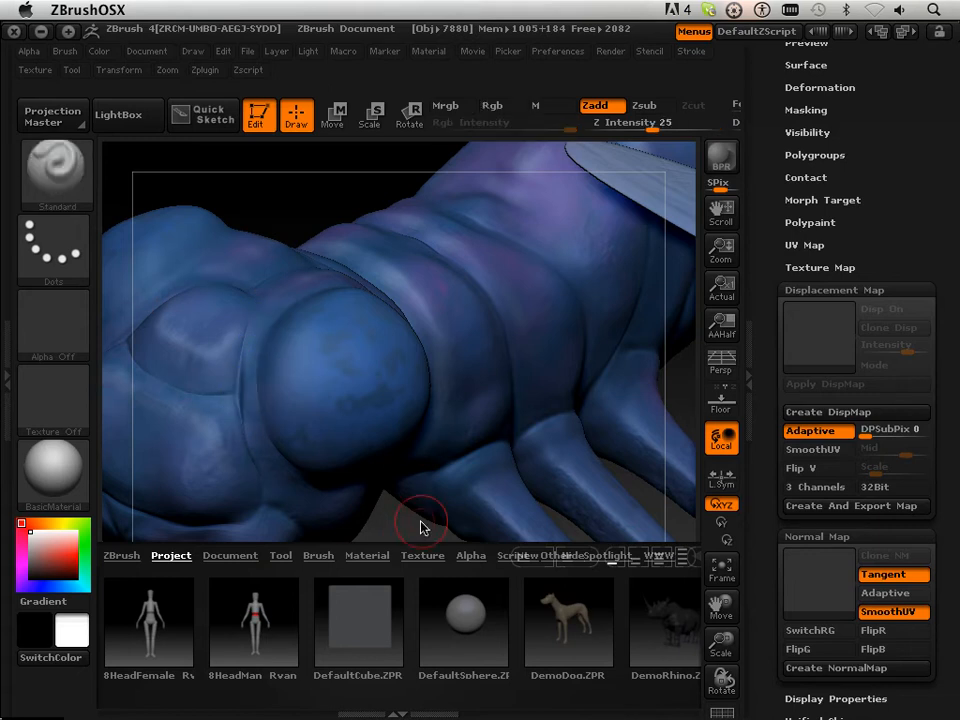
mouse_move(422, 525)
left_mouse_down()
mouse_move(401, 459)
mouse_move(407, 484)
mouse_move(171, 390)
mouse_move(208, 395)
mouse_move(154, 394)
mouse_move(229, 388)
mouse_move(246, 446)
left_mouse_up()
key("shift")
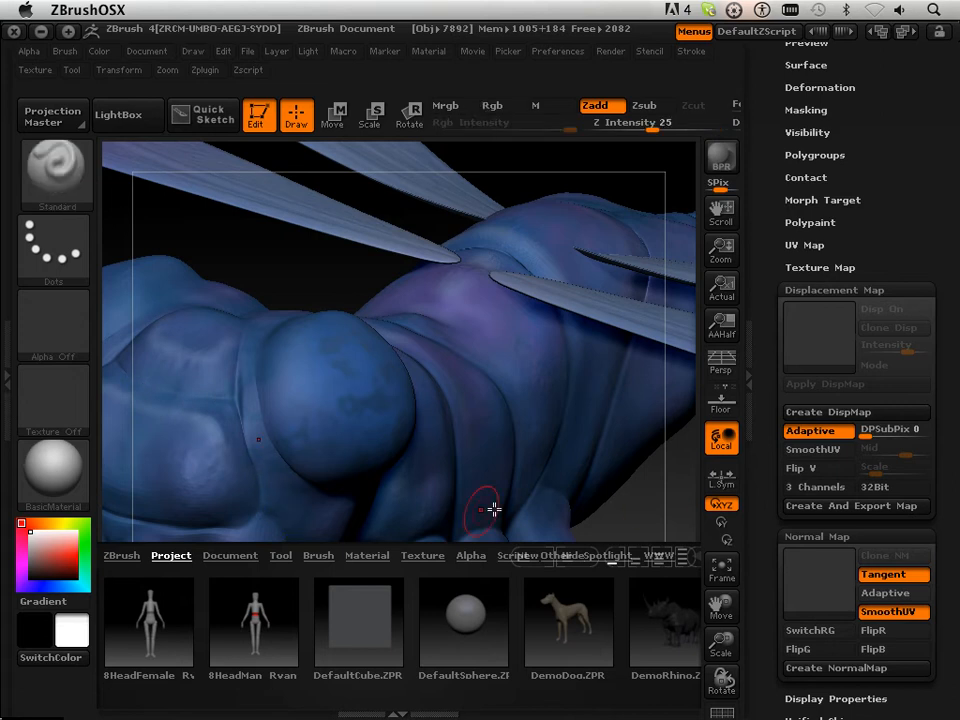
- Smooth the sharp crease along the inner edge of the eye, viewed from the front of the head
left_click_drag(721, 605, 752, 505)
left_click_drag(411, 476, 403, 343)
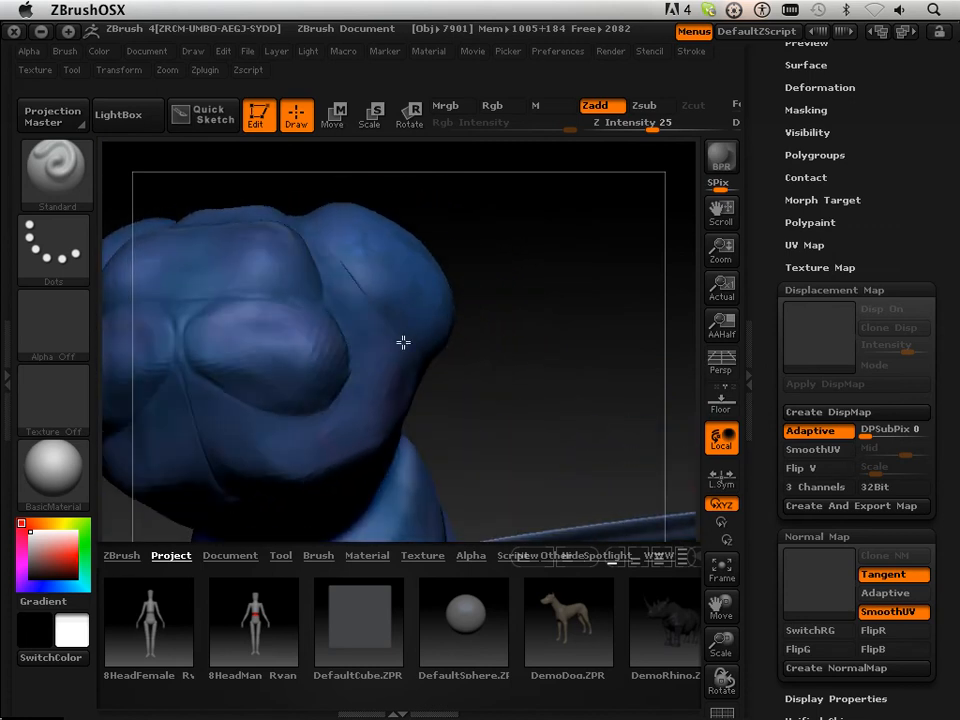
left_click_drag(721, 641, 715, 718)
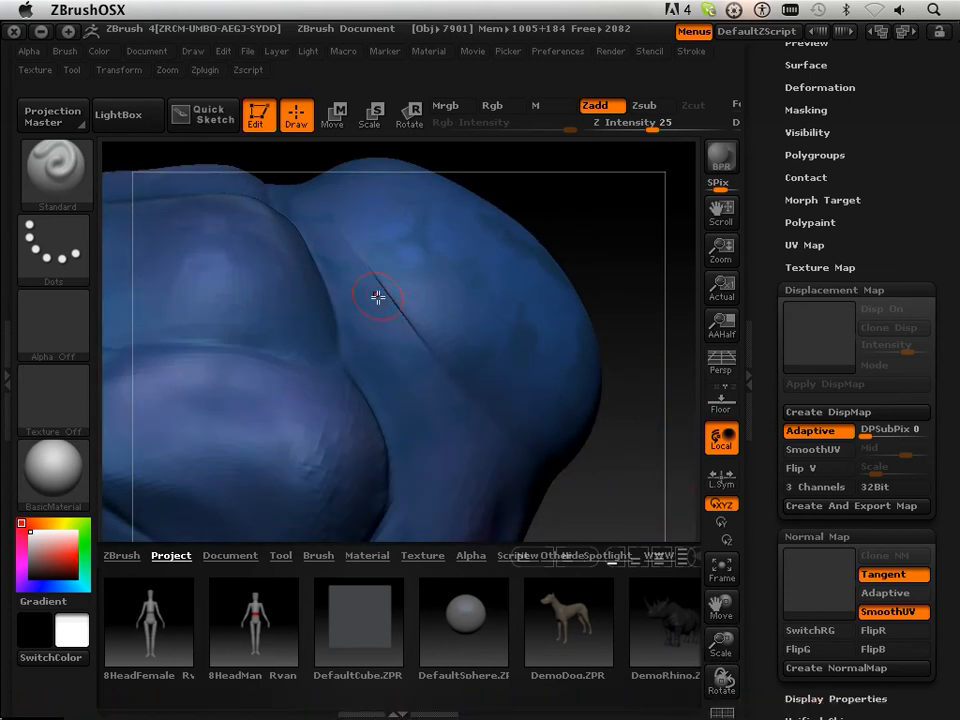
key("shift")
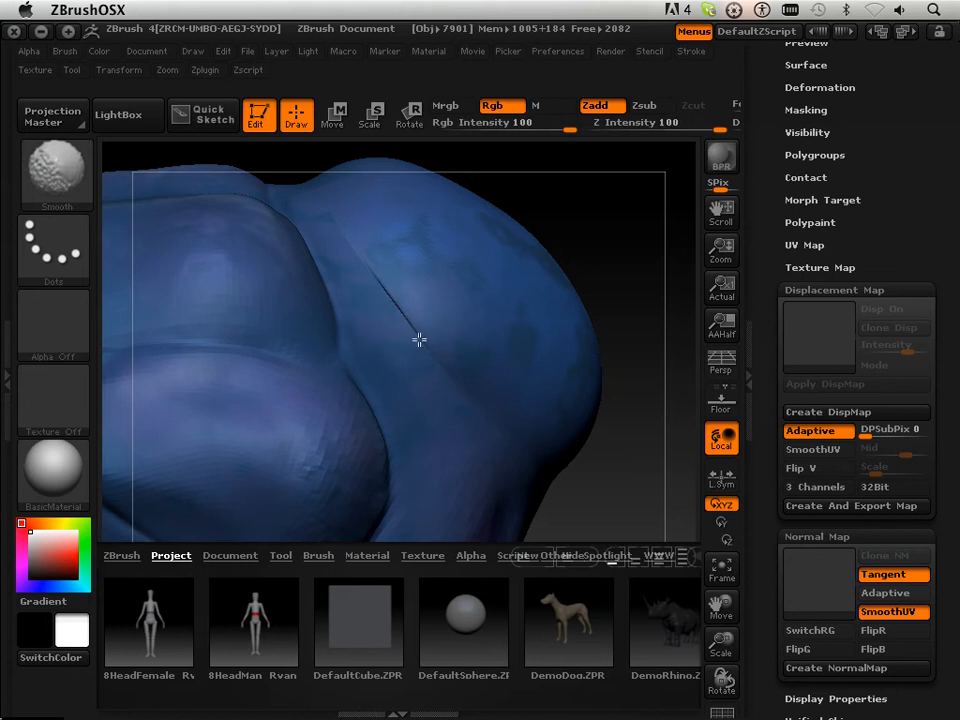
key("shift")
mouse_move(584, 214)
left_mouse_down()
mouse_move(594, 238)
mouse_move(575, 268)
left_mouse_up()
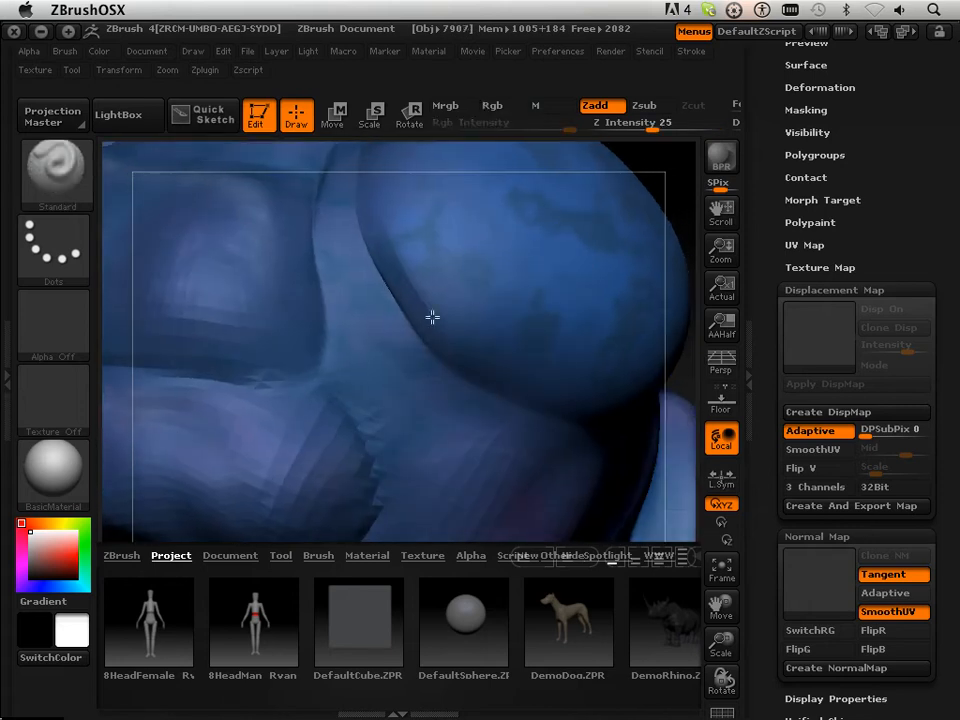
key("shift")
left_click_drag(426, 310, 377, 276, "shift")
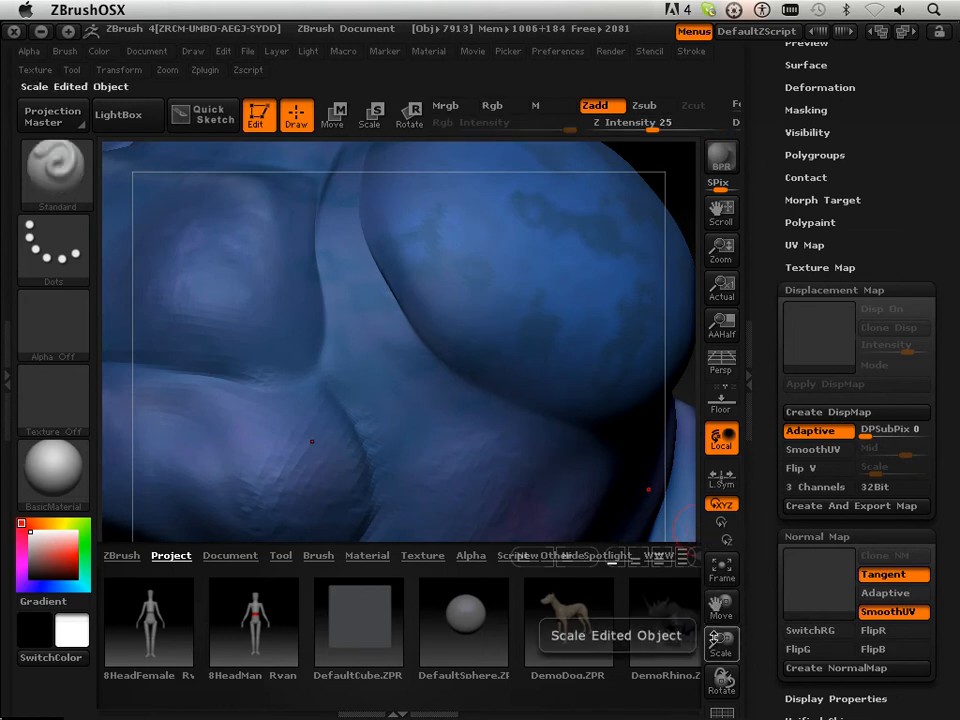
- Smooth the creases between the eyes and the central face plates
left_click_drag(720, 640, 641, 418)
left_click_drag(608, 322, 382, 343)
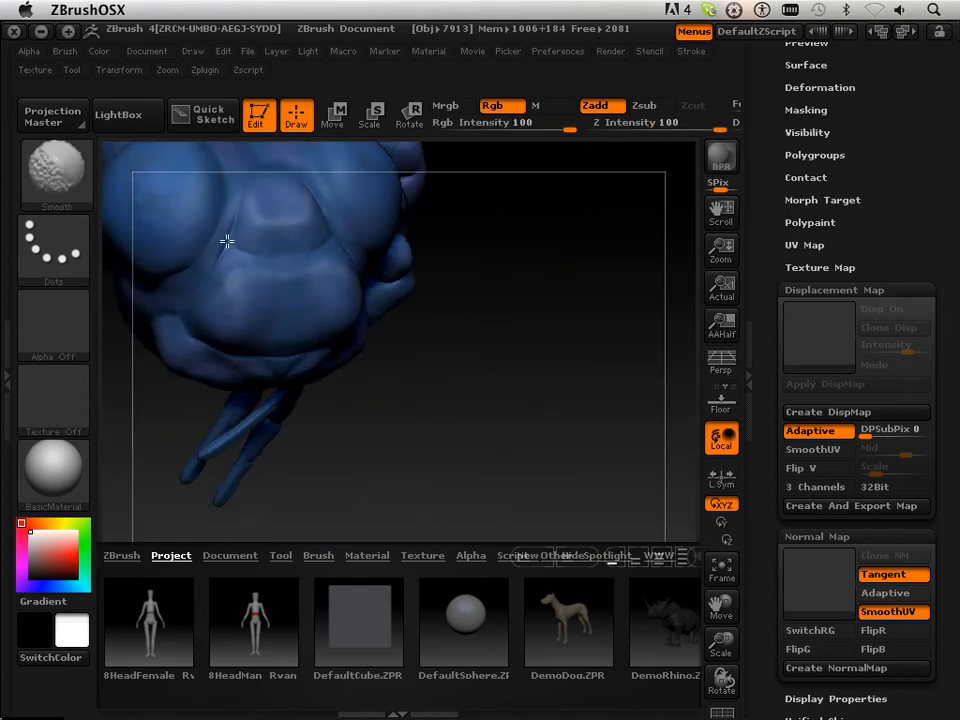
mouse_move(437, 440)
left_mouse_down()
mouse_move(384, 401)
mouse_move(334, 274)
left_mouse_up()
key("shift")
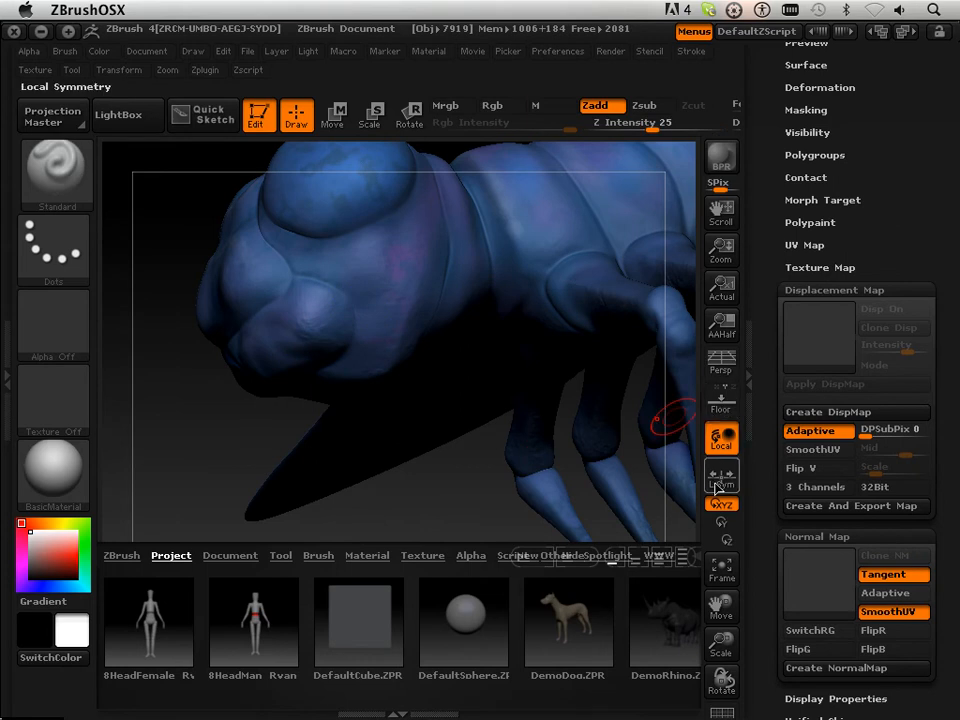
- Smooth the fold at the neck where the head meets the first body segment
left_click_drag(719, 604, 521, 506)
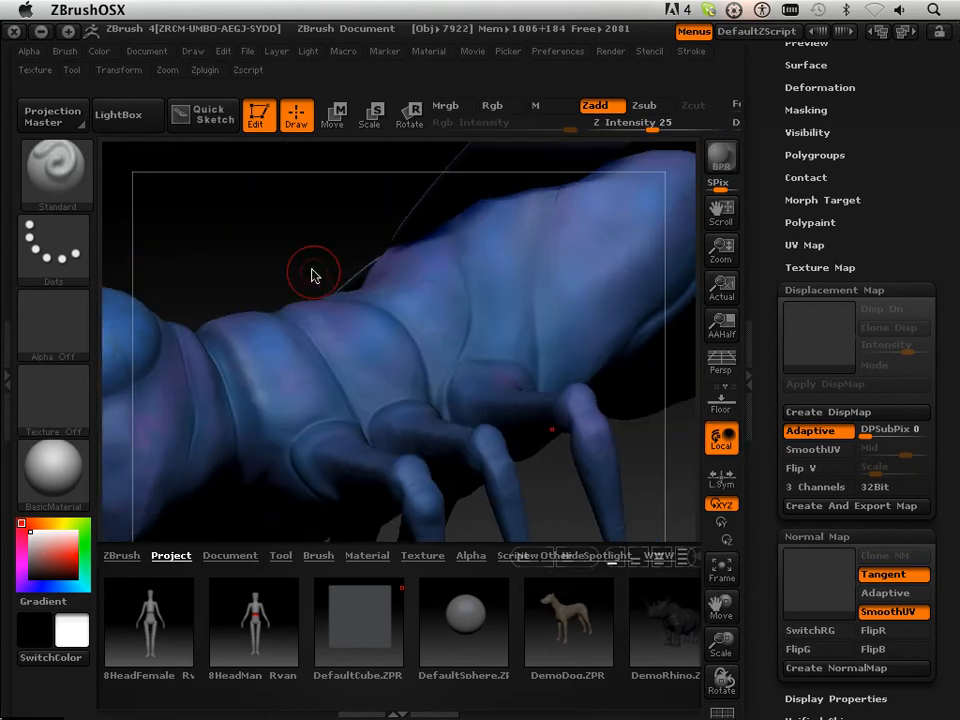
left_click_drag(314, 275, 291, 336)
mouse_move(291, 221)
left_mouse_down()
mouse_move(306, 257)
mouse_move(306, 302)
mouse_move(210, 242)
left_mouse_up()
key("shift")
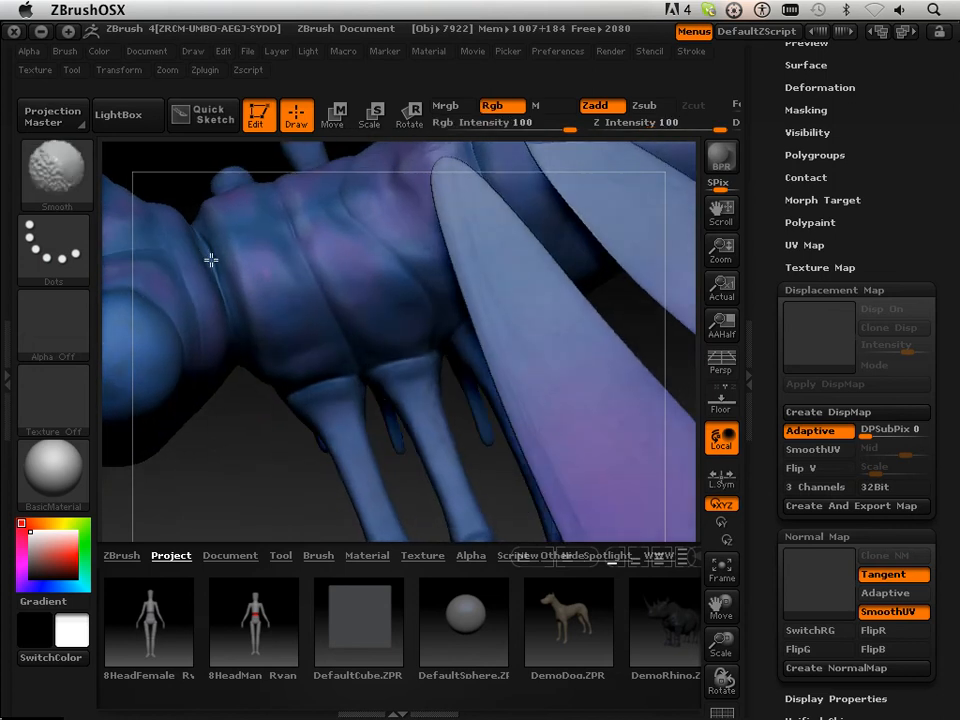
left_click_drag(306, 493, 354, 422)
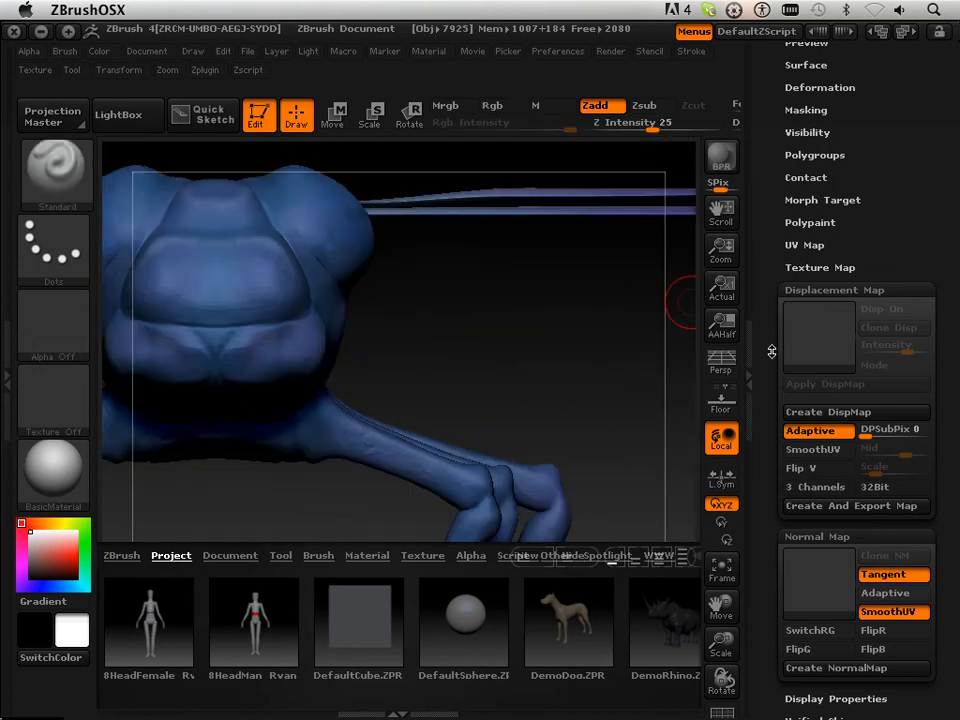
left_click_drag(767, 330, 823, 484)
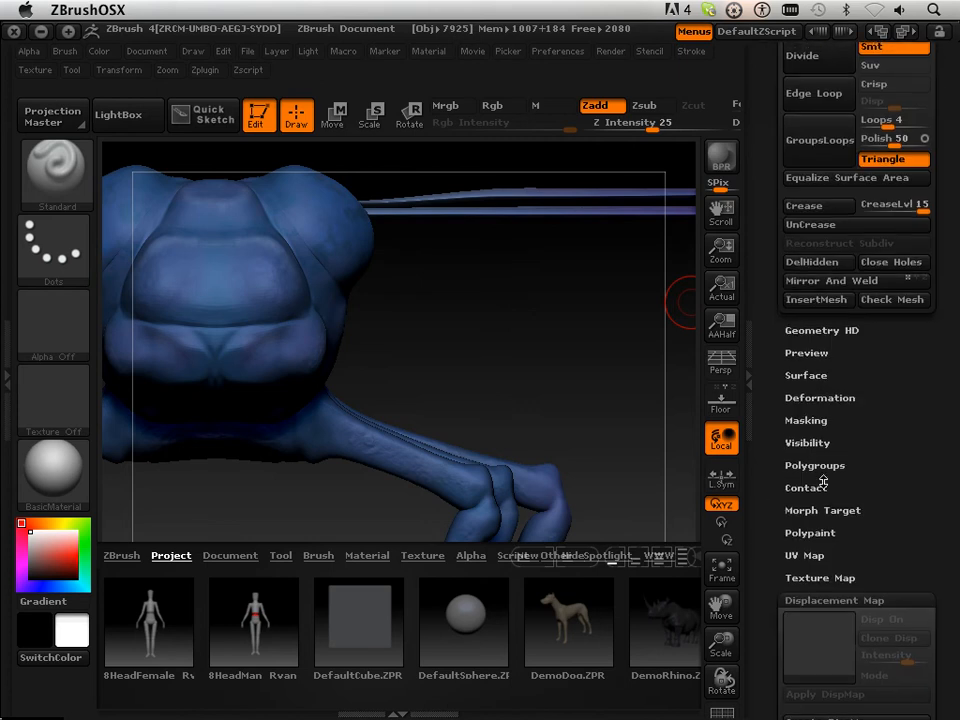
left_click(800, 599)
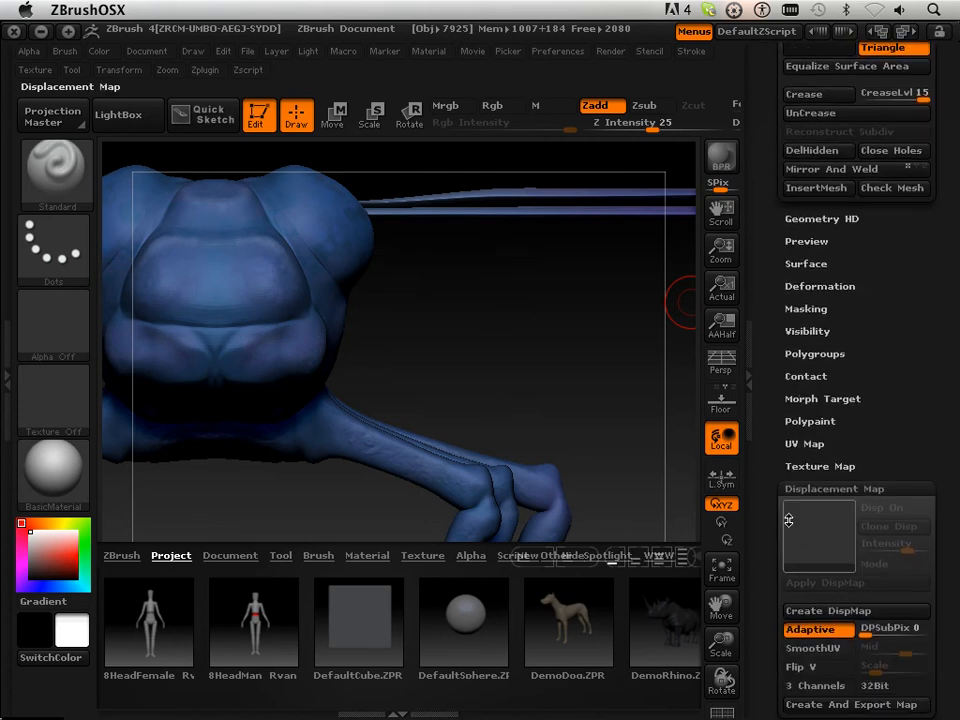
left_click(812, 541)
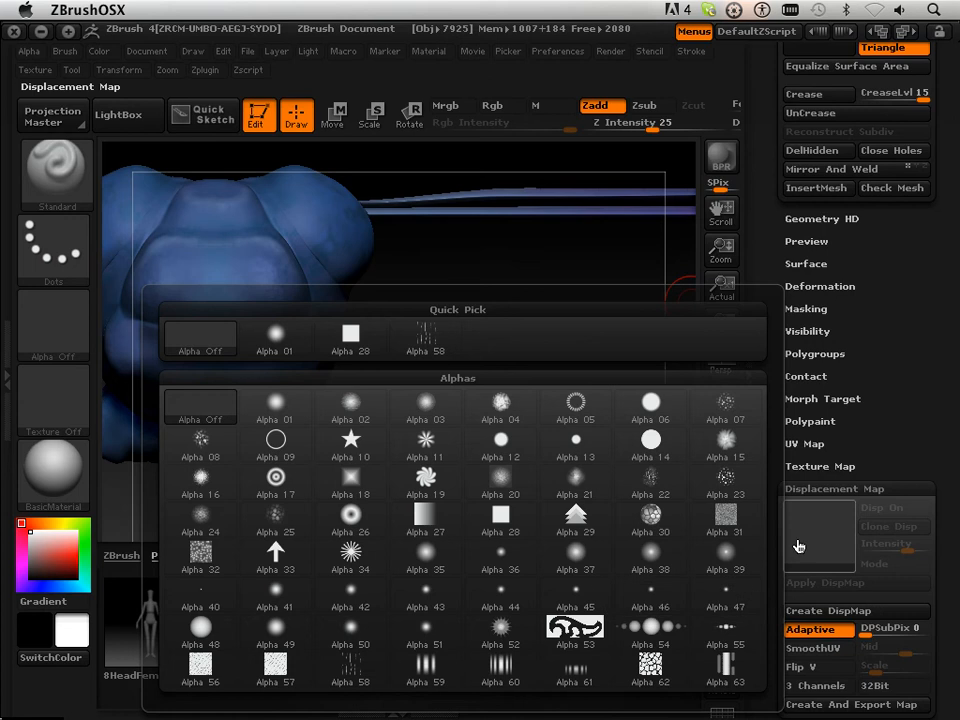
mouse_move(778, 489)
left_mouse_down()
mouse_move(784, 438)
mouse_move(776, 495)
left_mouse_up()
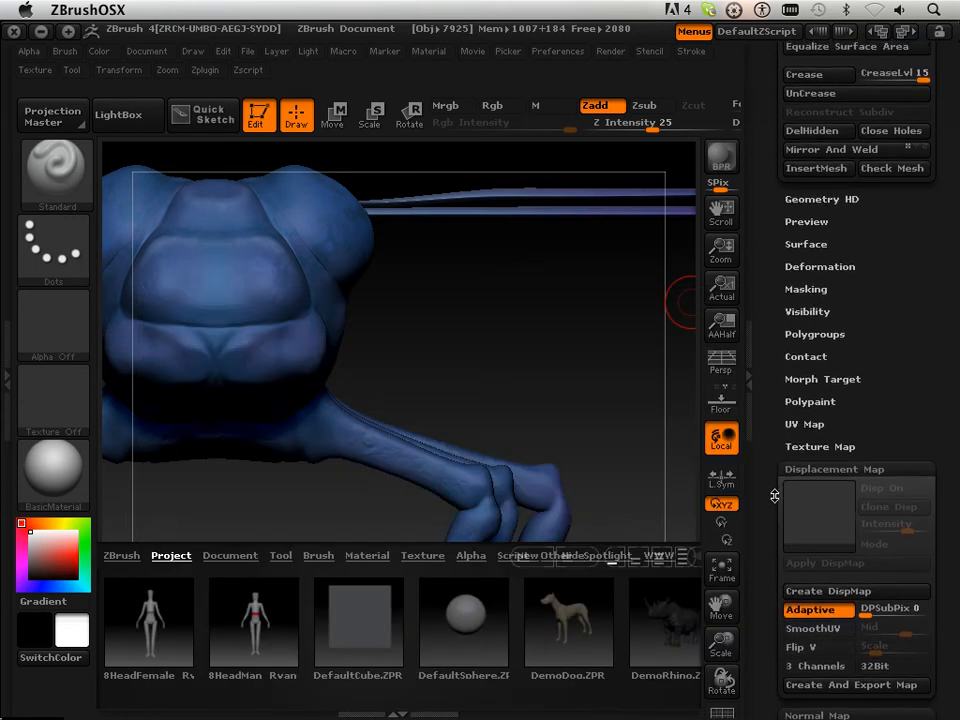
- Expand the Texture Map settings and try to create a displacement map at the current subdivision level
left_click(800, 447)
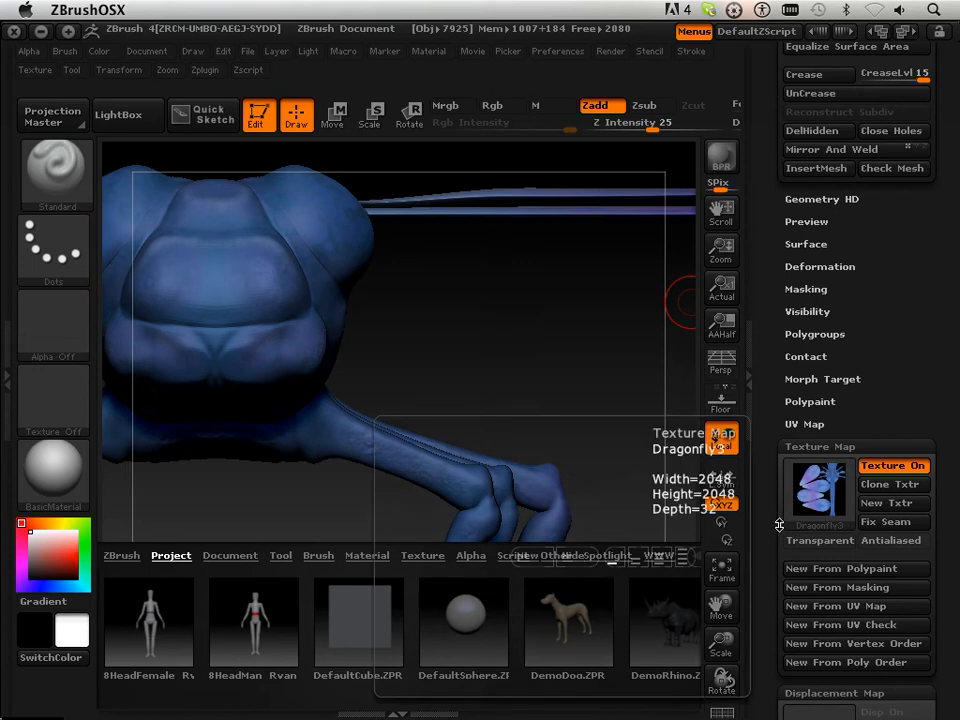
scroll(766, 400, "down", 10)
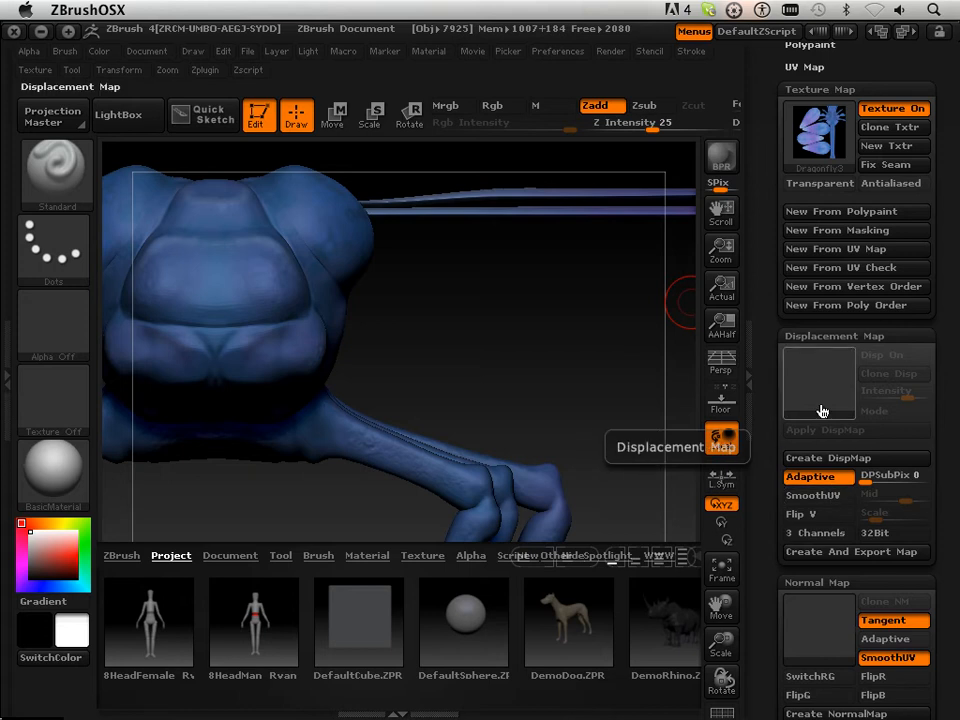
left_click(819, 459)
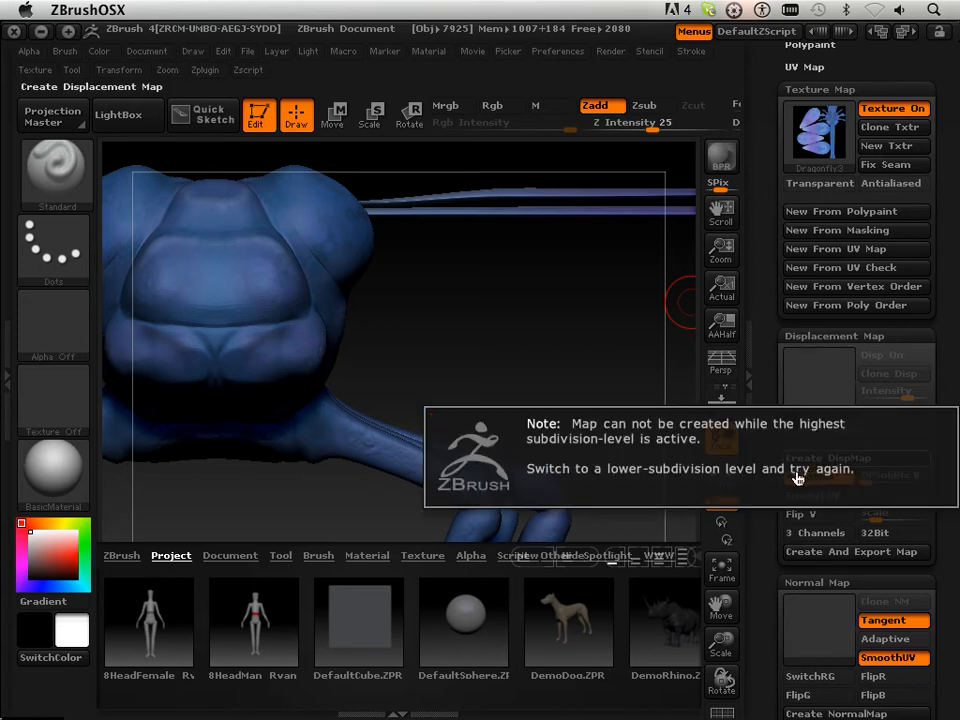
- Set the mesh to subdivision level 2 and smooth the creases between the eyes and the face
scroll(818, 389, "up", 10)
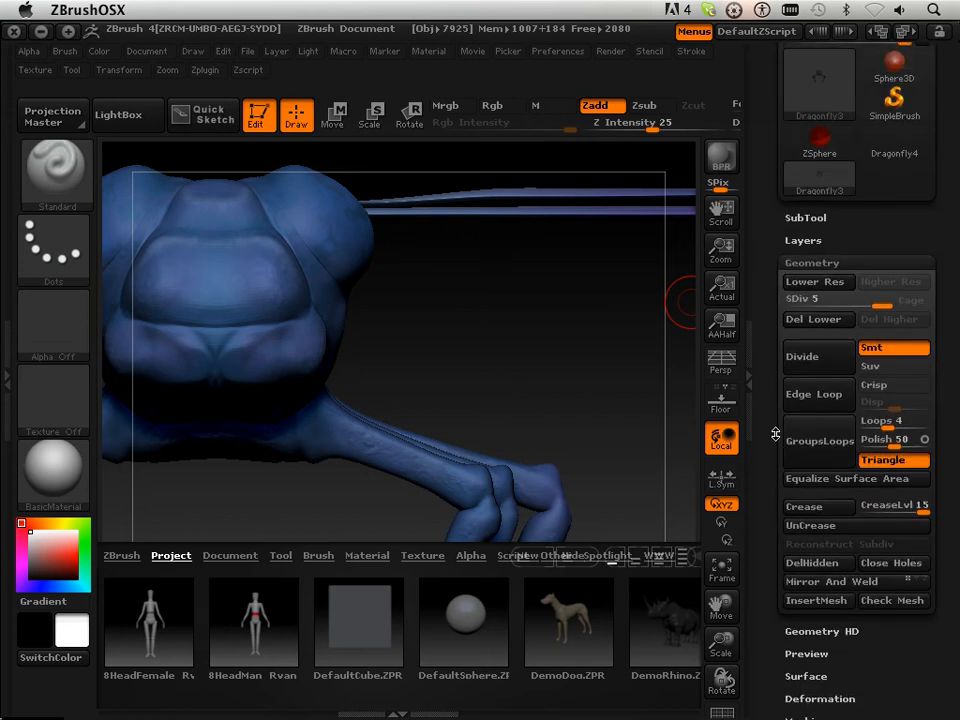
left_click_drag(831, 336, 752, 360)
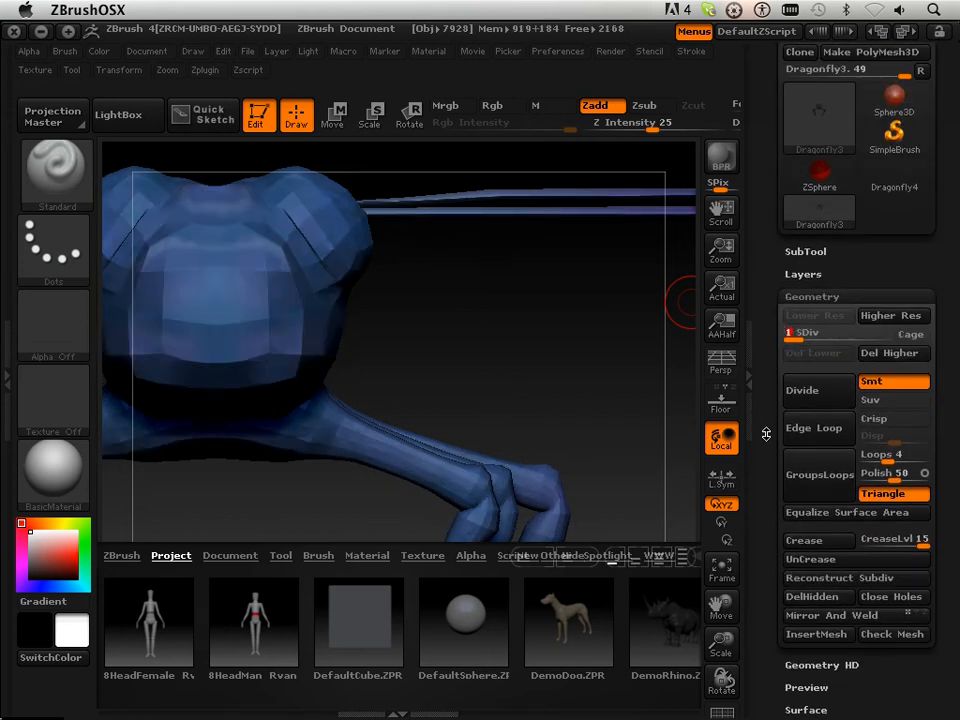
left_click_drag(768, 472, 763, 421)
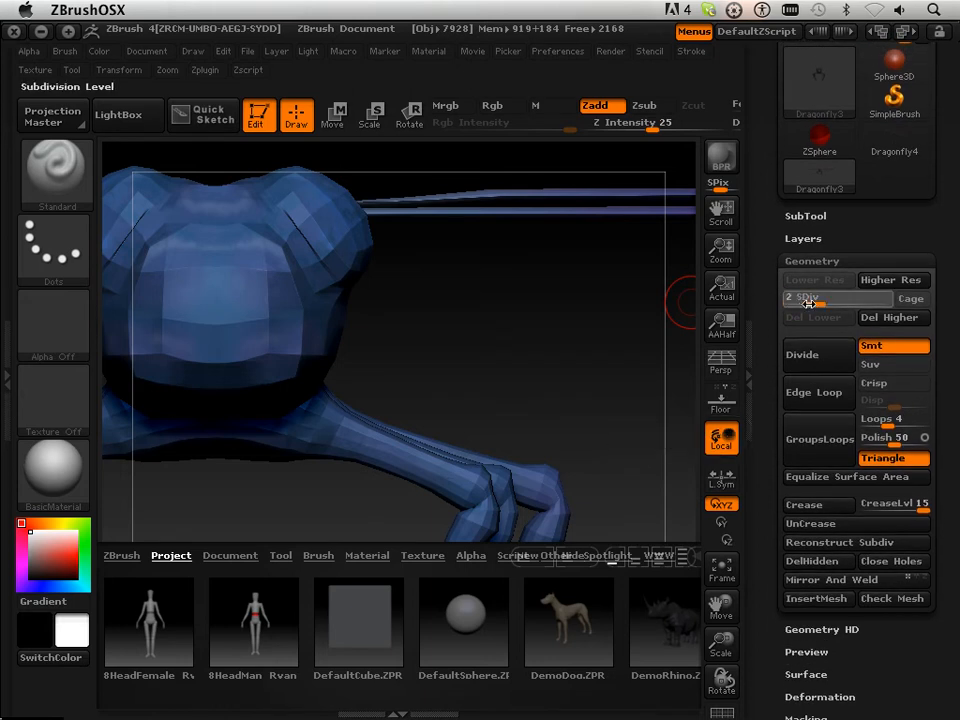
left_click(783, 340)
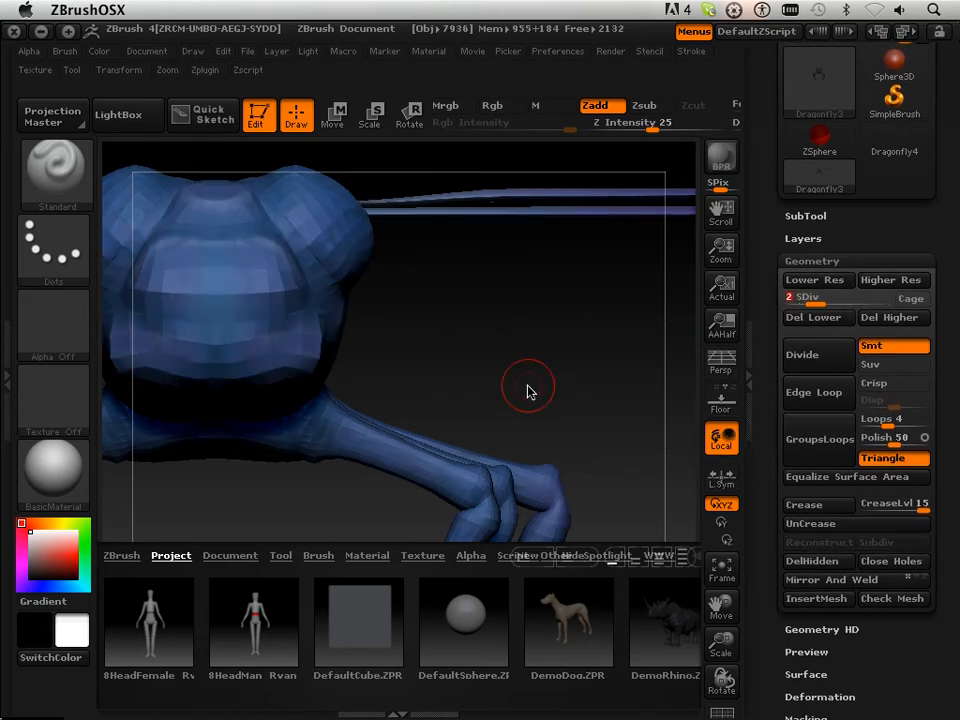
left_click_drag(727, 641, 548, 359)
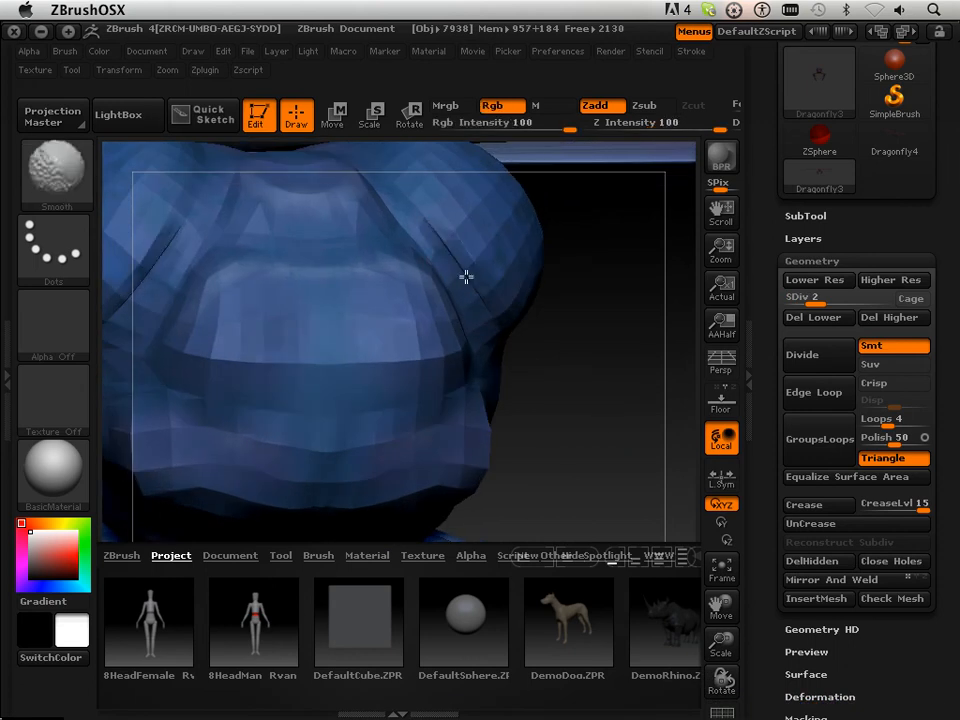
key("shift")
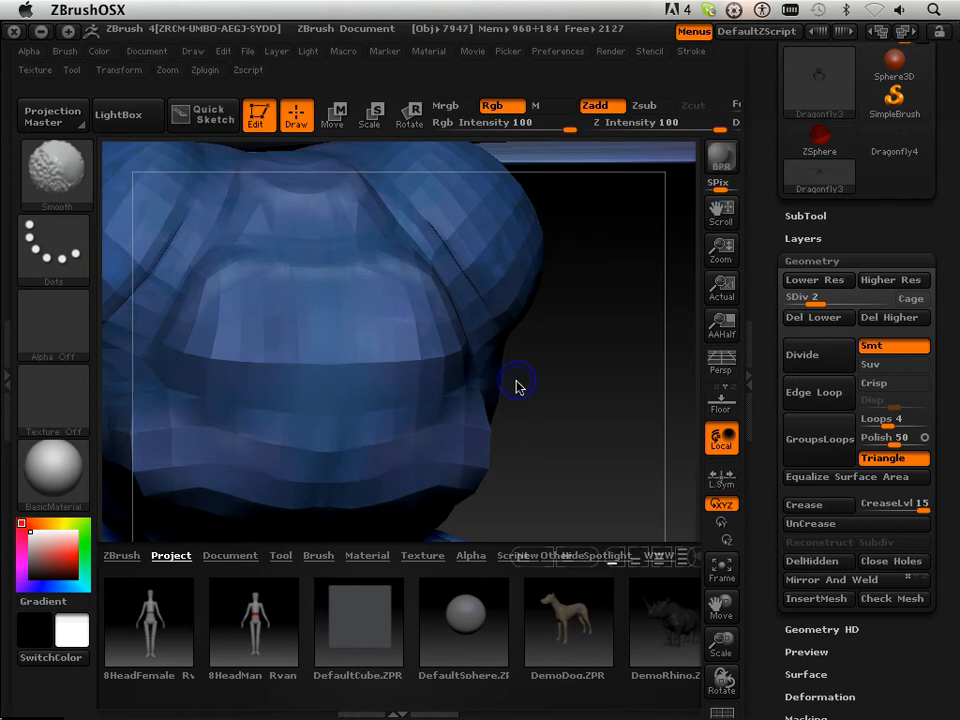
- Smooth the creases beside the eyes again at subdivision level 3 and at level 5
left_click_drag(810, 300, 831, 303)
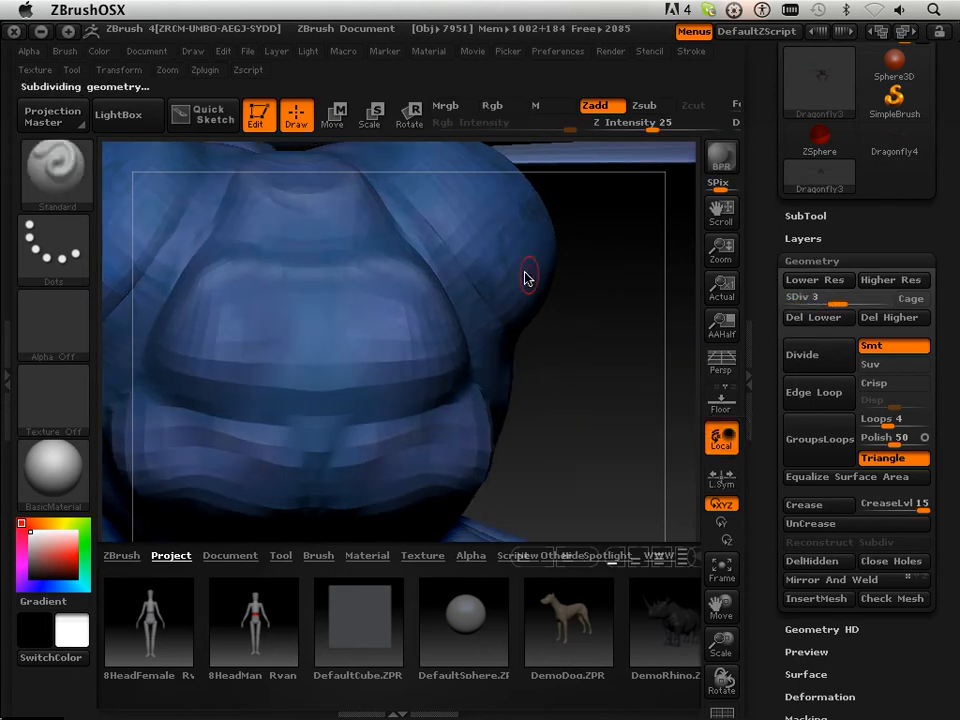
key("shift")
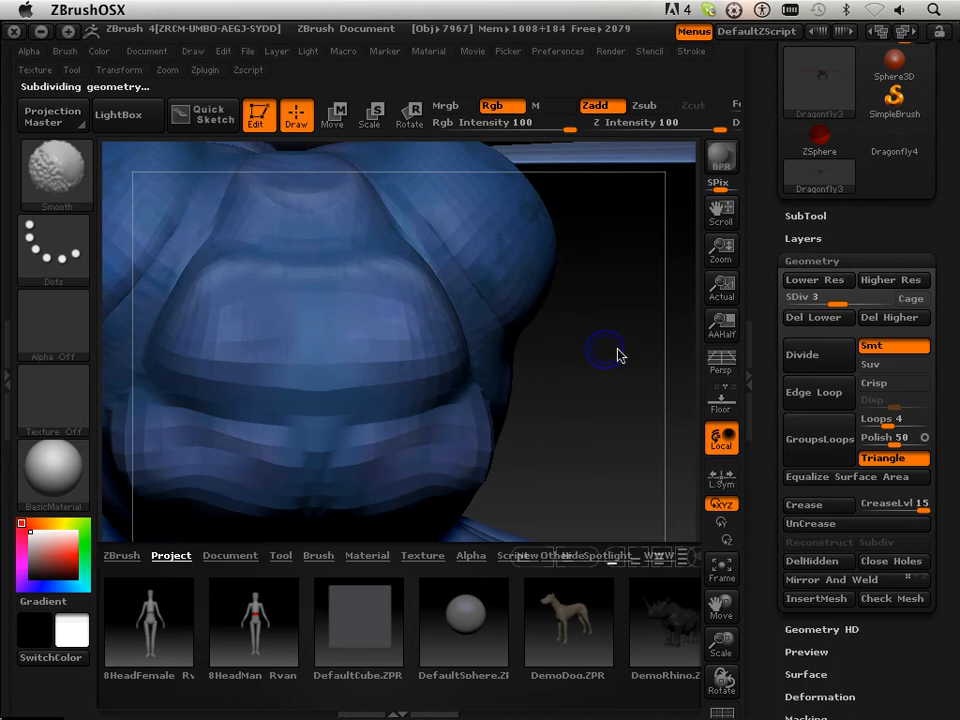
mouse_move(830, 300)
left_mouse_down()
mouse_move(860, 304)
mouse_move(857, 313)
left_mouse_up()
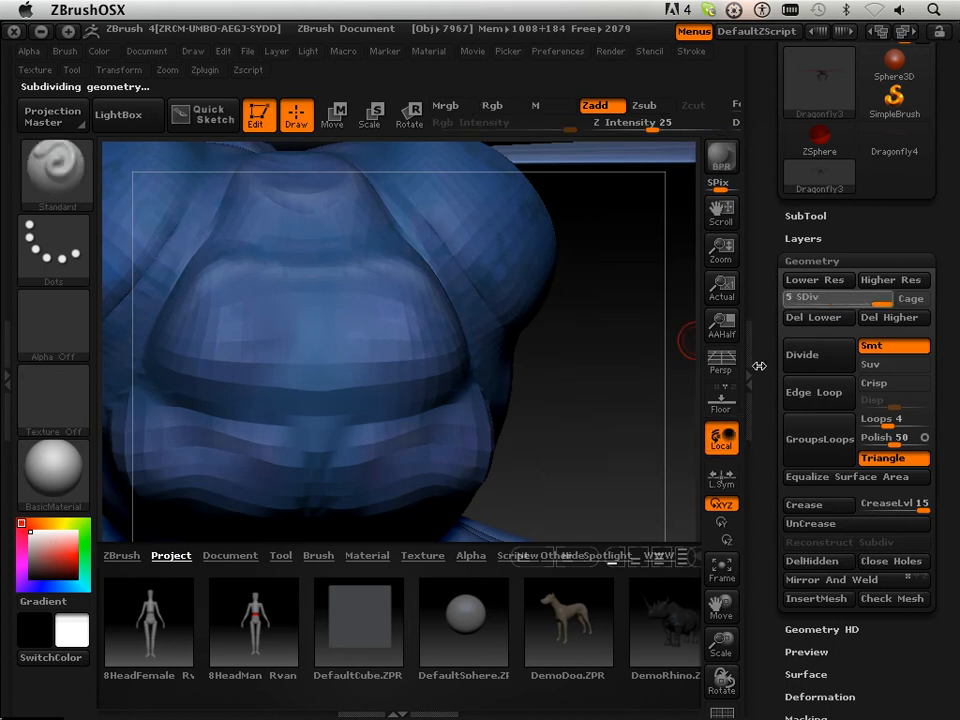
key("shift")
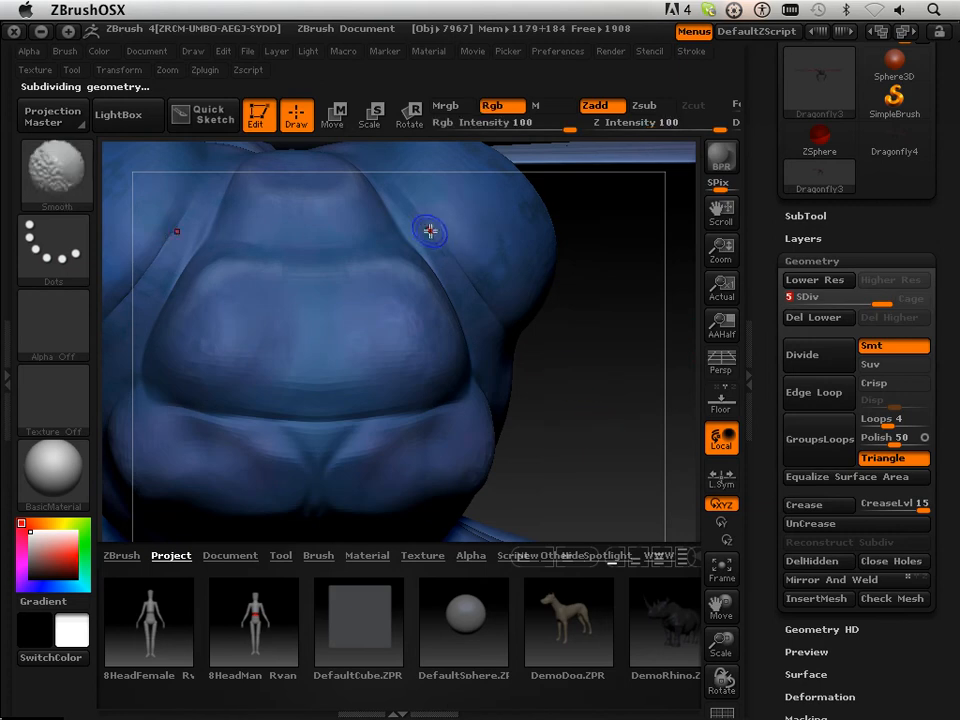
mouse_move(489, 309)
left_mouse_down()
mouse_move(568, 420)
mouse_move(557, 416)
mouse_move(577, 425)
mouse_move(724, 369)
left_mouse_up()
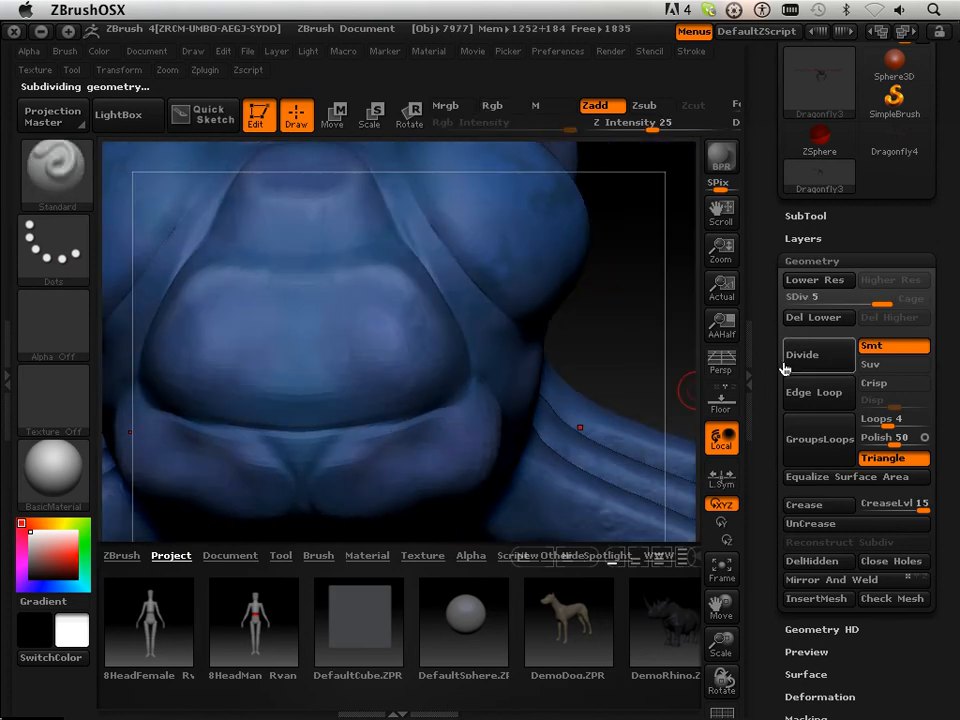
- Smooth the creases between the eyes and the face at subdivision level 2 and again at level 5
left_click(808, 298)
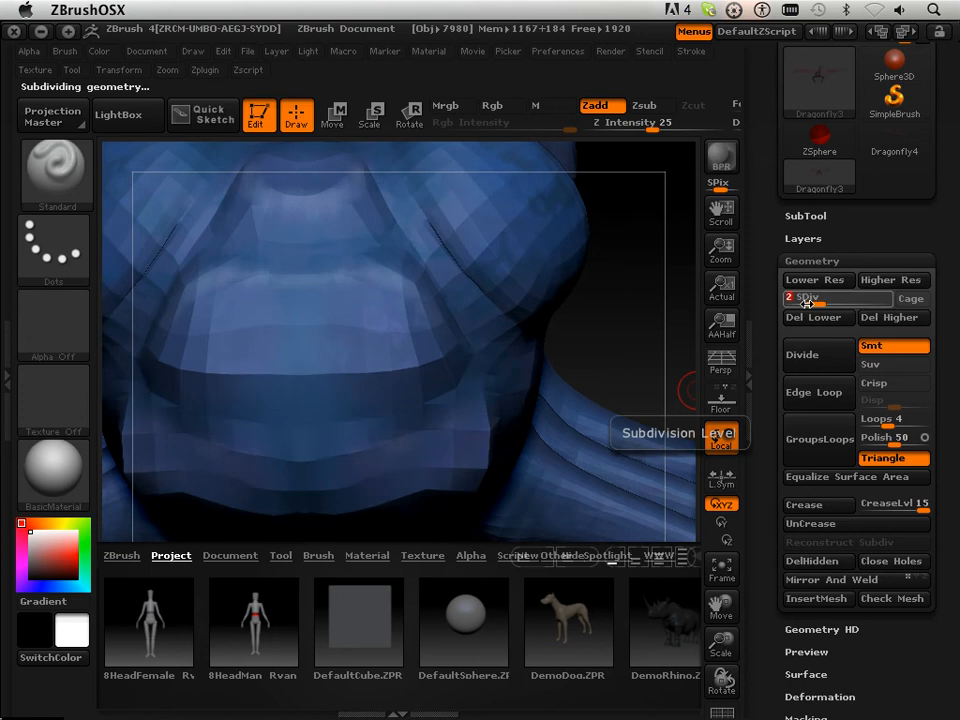
key("shift")
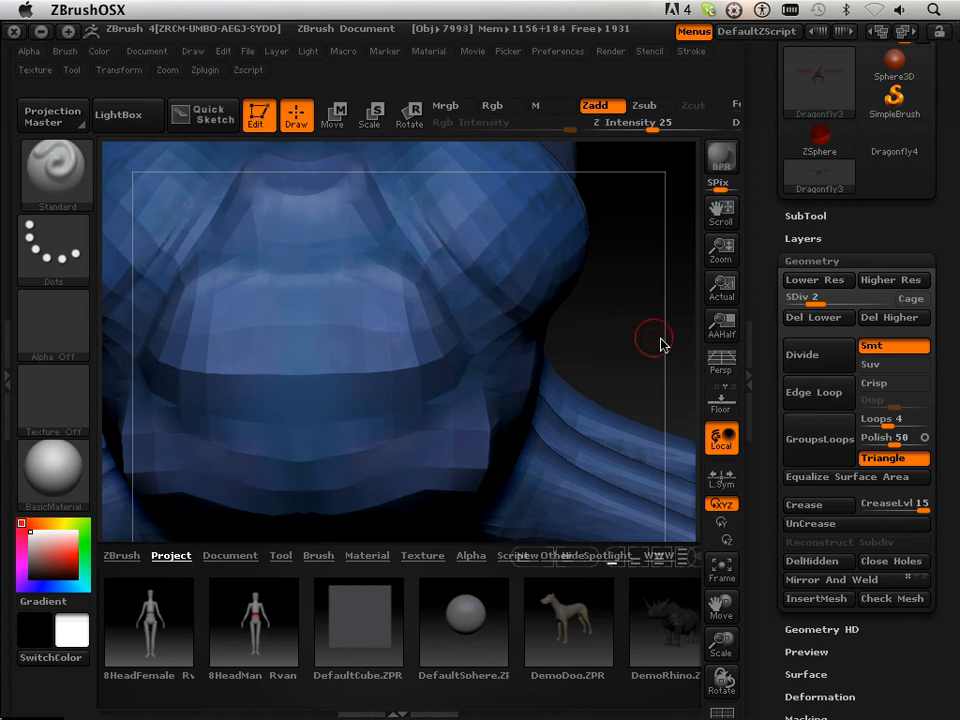
left_click_drag(816, 302, 885, 311)
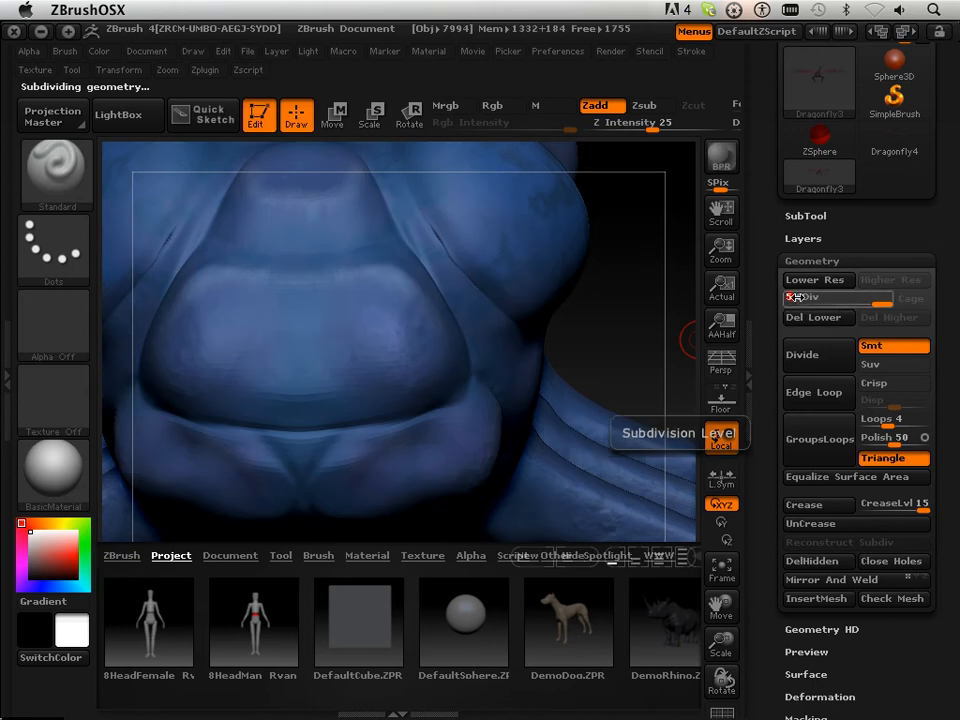
left_click_drag(448, 244, 438, 245, "shift")
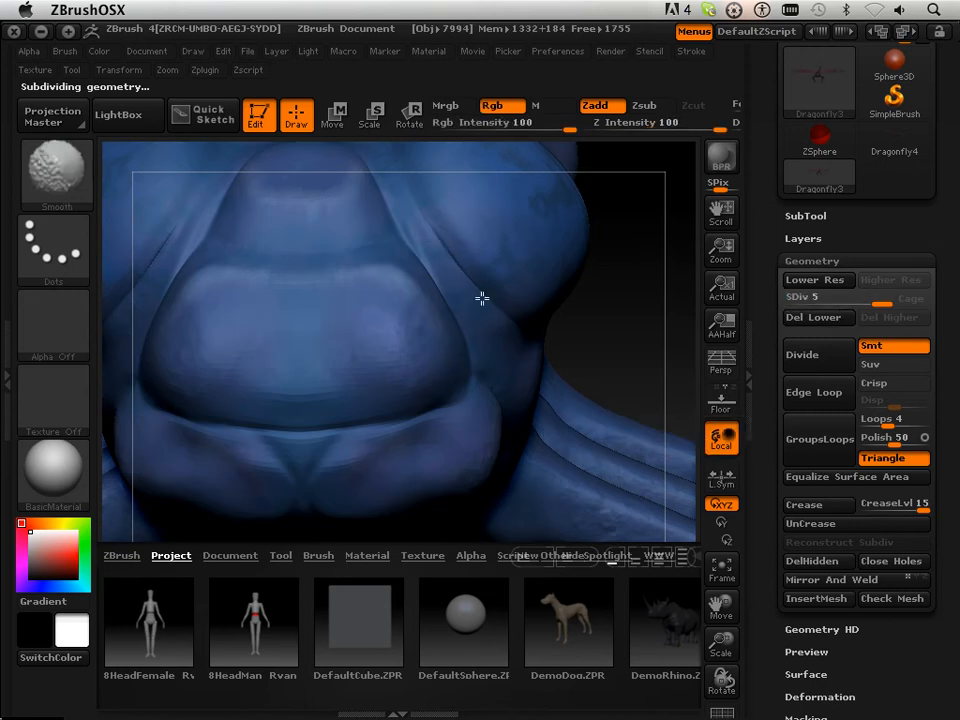
- Lower the mesh to subdivision level 1 and create an adaptive displacement map from it
left_click_drag(851, 302, 752, 317)
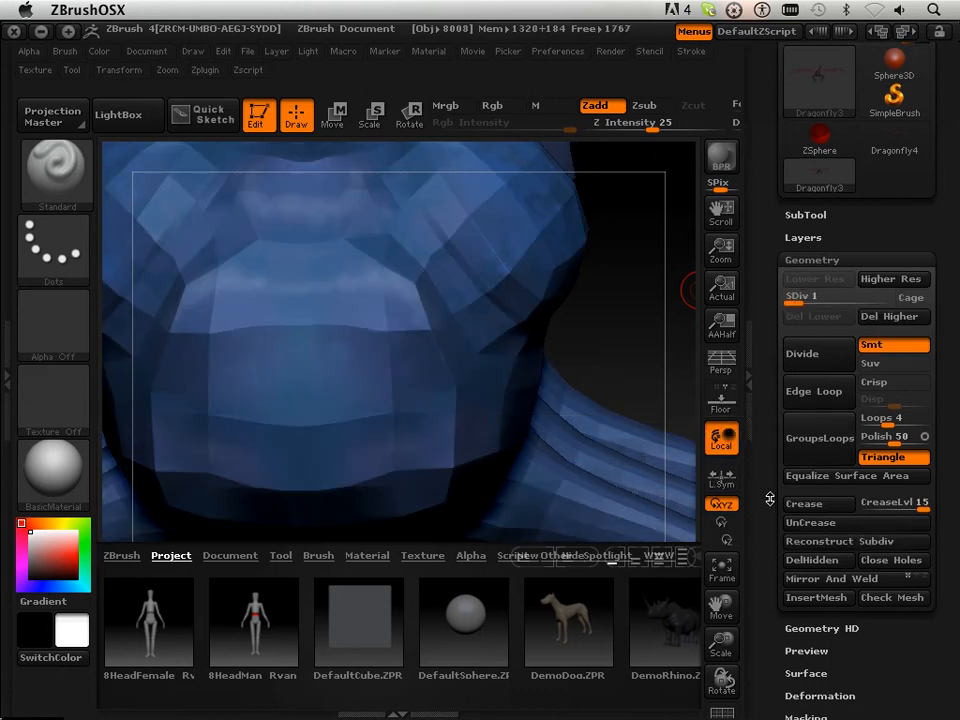
scroll(767, 337, "down", 5)
scroll(767, 337, "down", 10)
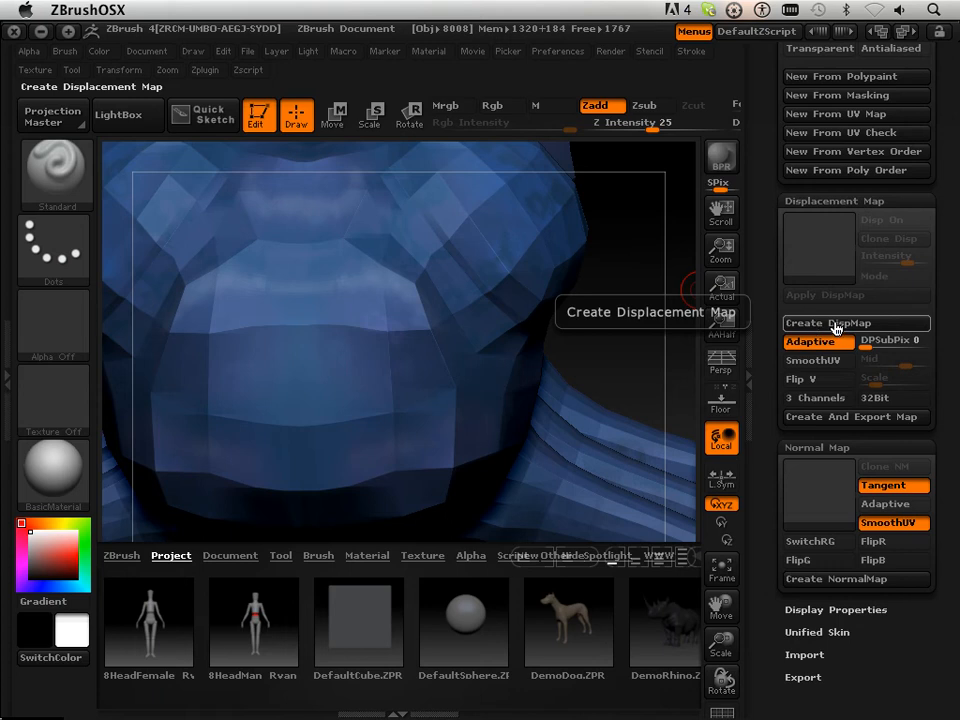
left_click(833, 324)
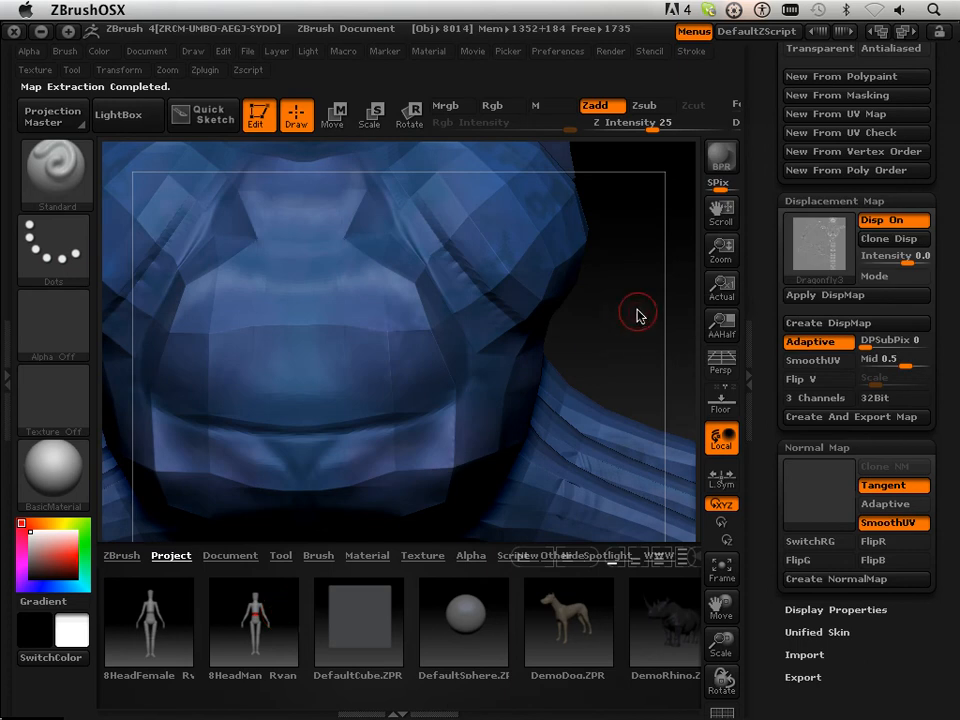
- Create a tangent normal map for the dragonfly with Adaptive turned on and SmoothUV turned off
left_click_drag(639, 317, 460, 258)
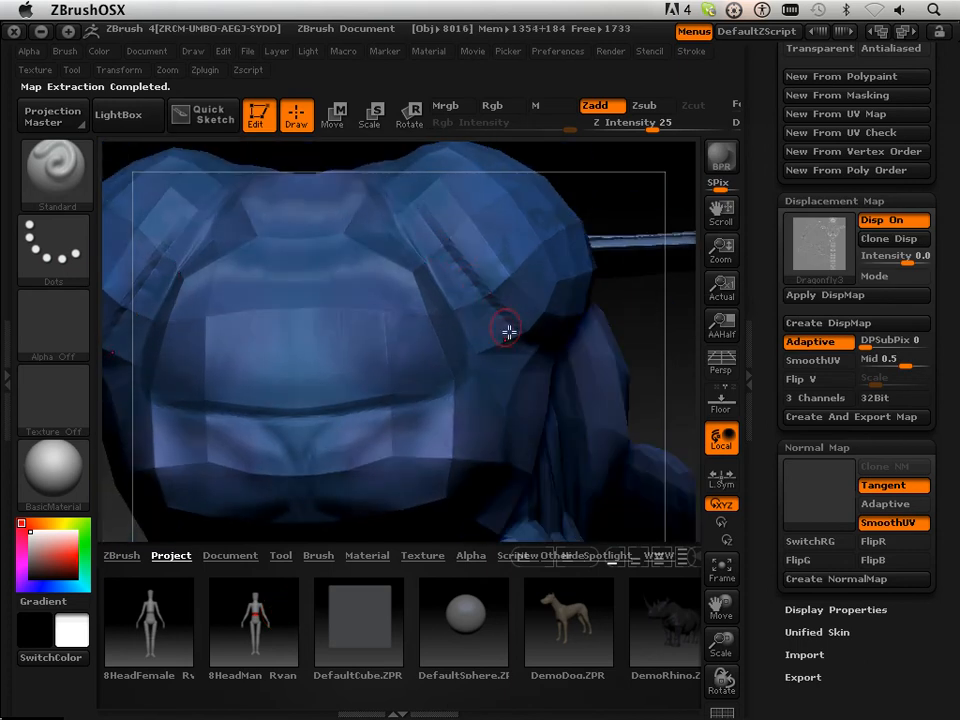
mouse_move(656, 339)
left_mouse_down()
mouse_move(604, 326)
mouse_move(583, 289)
mouse_move(671, 317)
mouse_move(608, 367)
mouse_move(557, 332)
mouse_move(660, 328)
left_mouse_up()
mouse_move(604, 399)
left_mouse_down()
mouse_move(606, 489)
mouse_move(546, 399)
mouse_move(516, 411)
mouse_move(611, 390)
left_mouse_up()
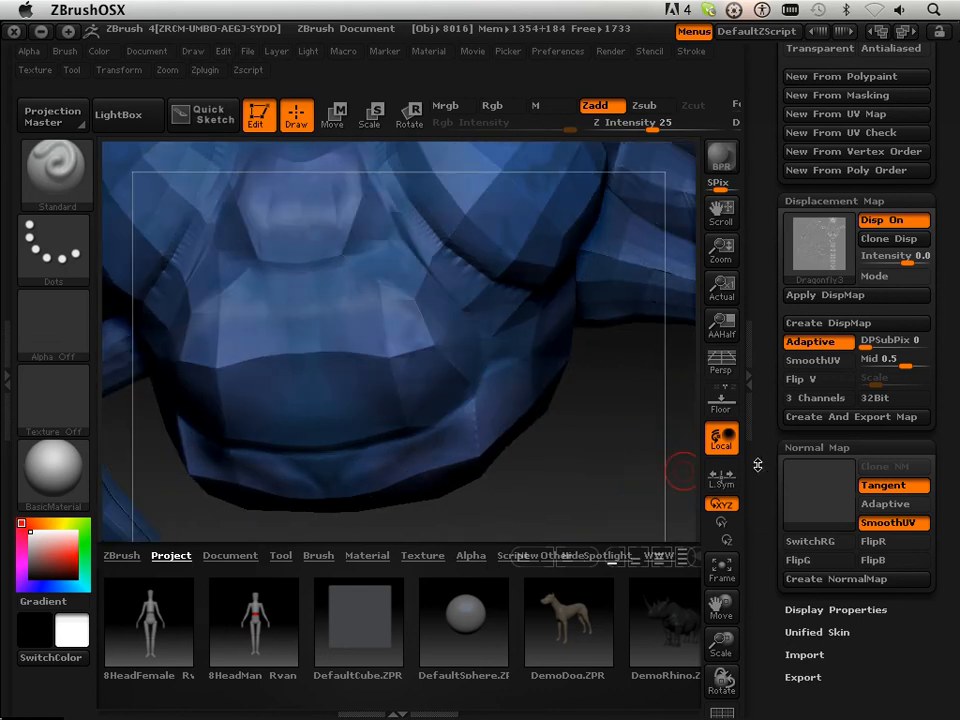
scroll(764, 416, "down", 3)
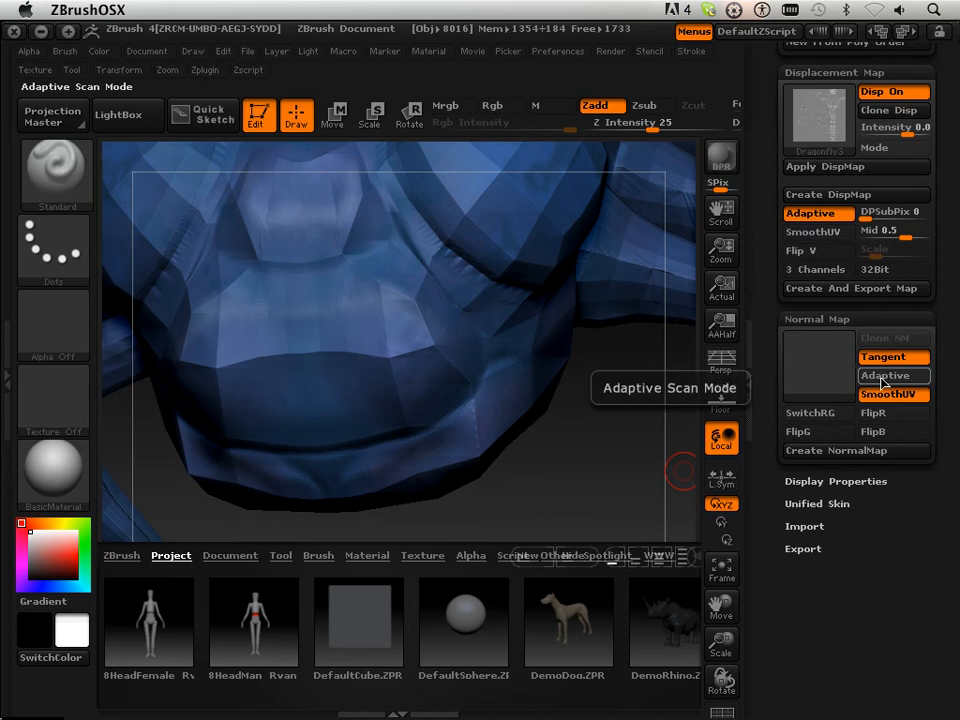
left_click(890, 377)
left_click(882, 400)
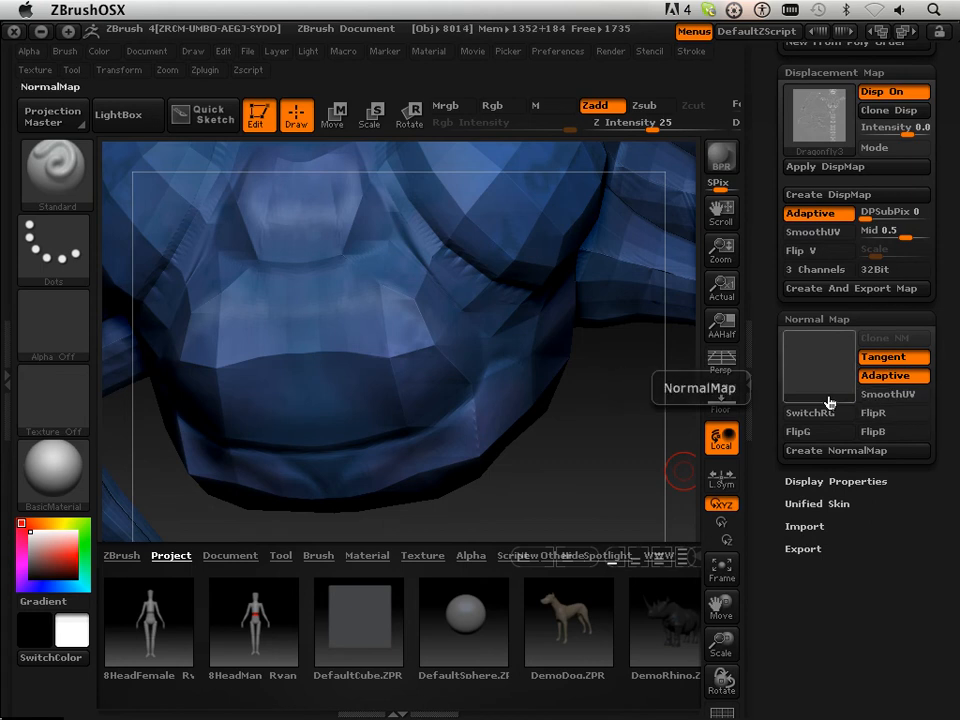
left_click(817, 451)
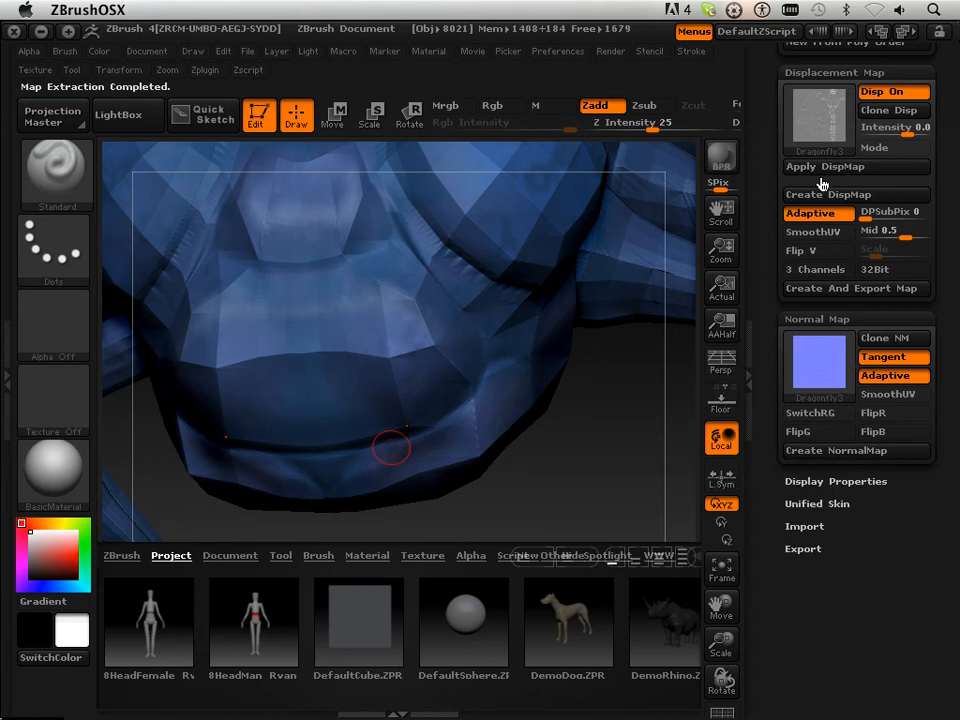
- Send the dragonfly with its maps to Maya through GoZ and switch to Maya
left_click_drag(770, 187, 757, 452)
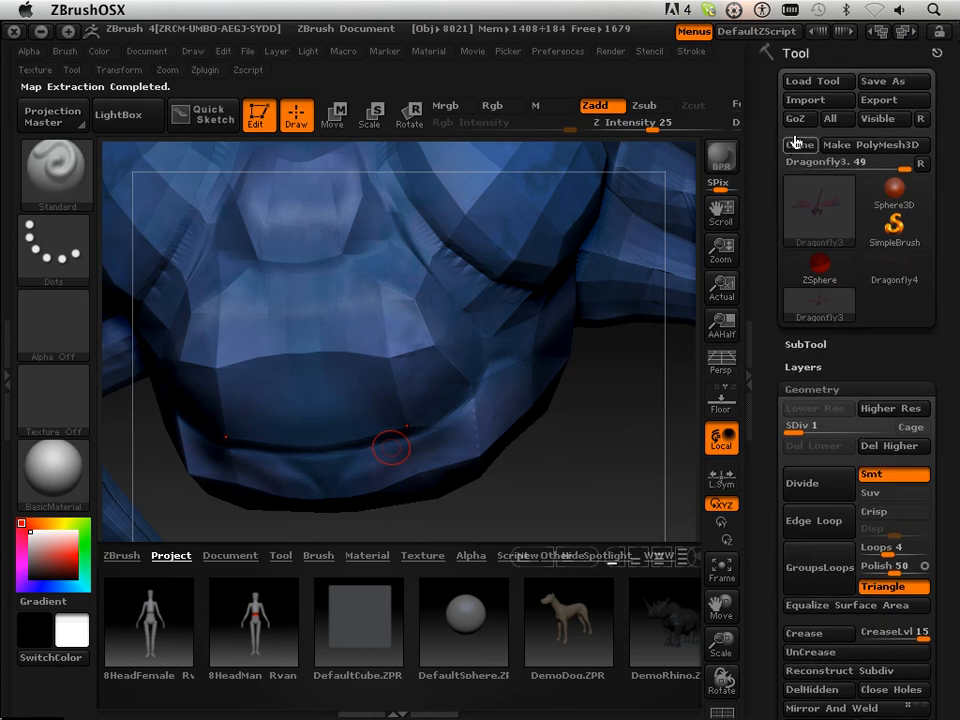
left_click(790, 122)
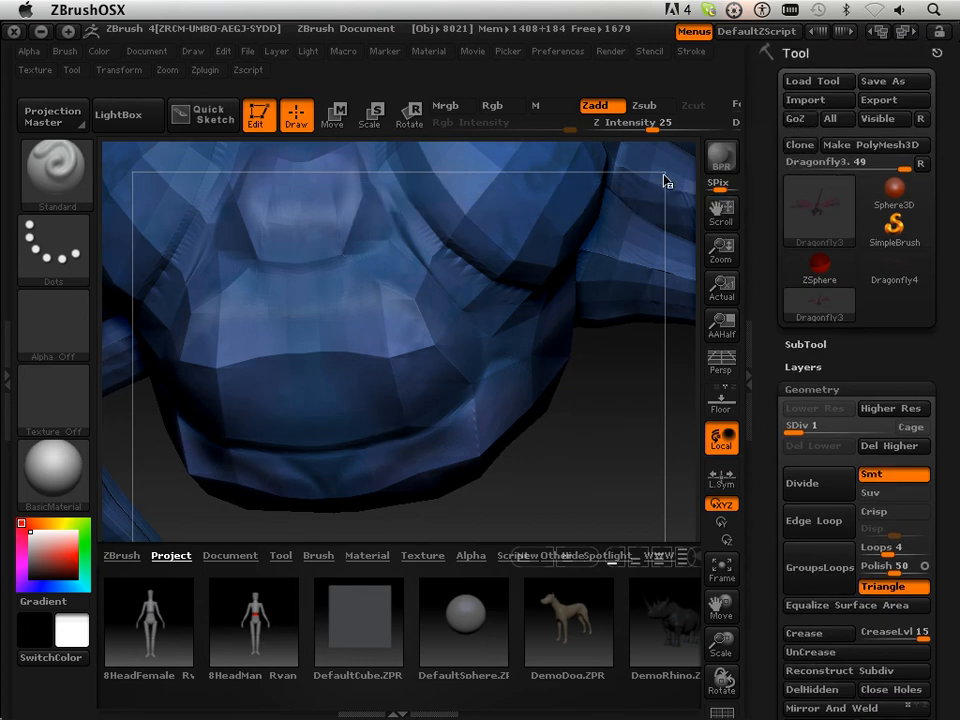
left_click(615, 521)
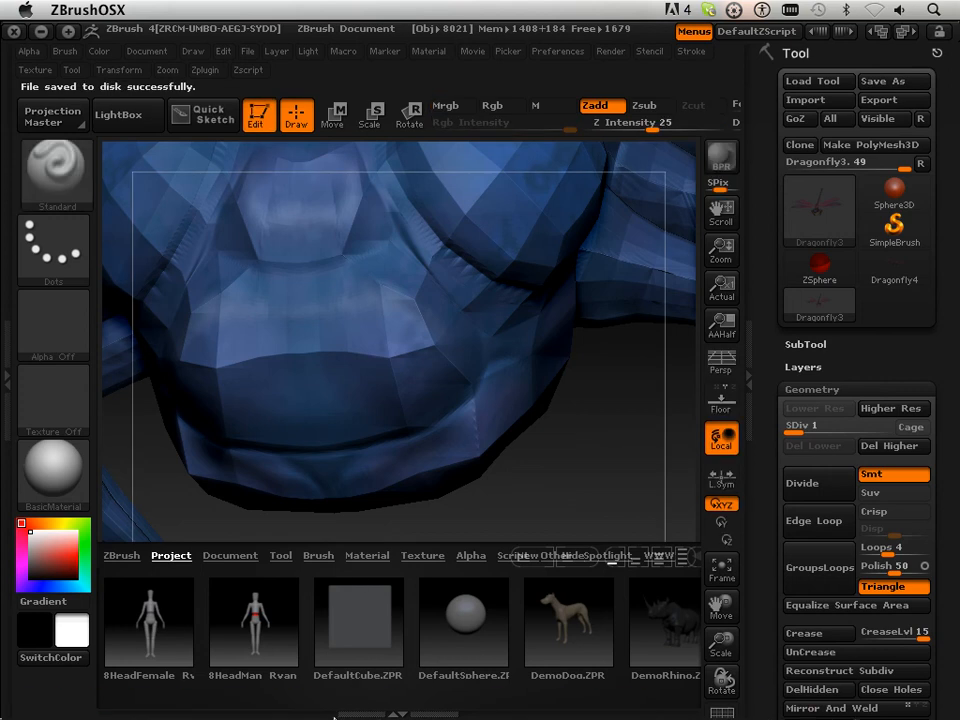
mouse_move(333, 717)
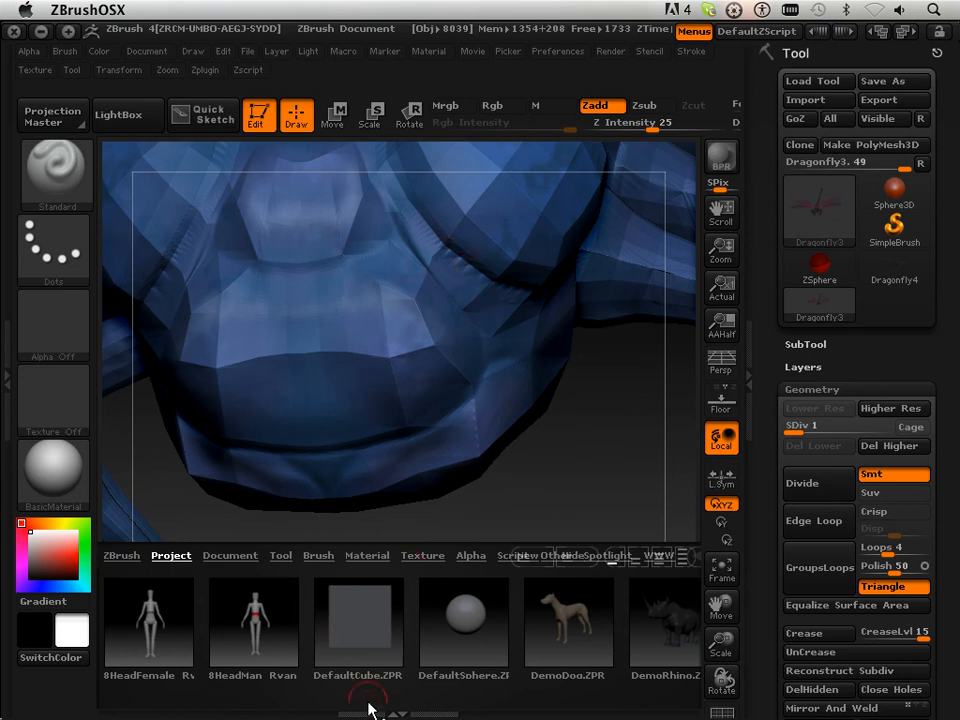
mouse_move(372, 705)
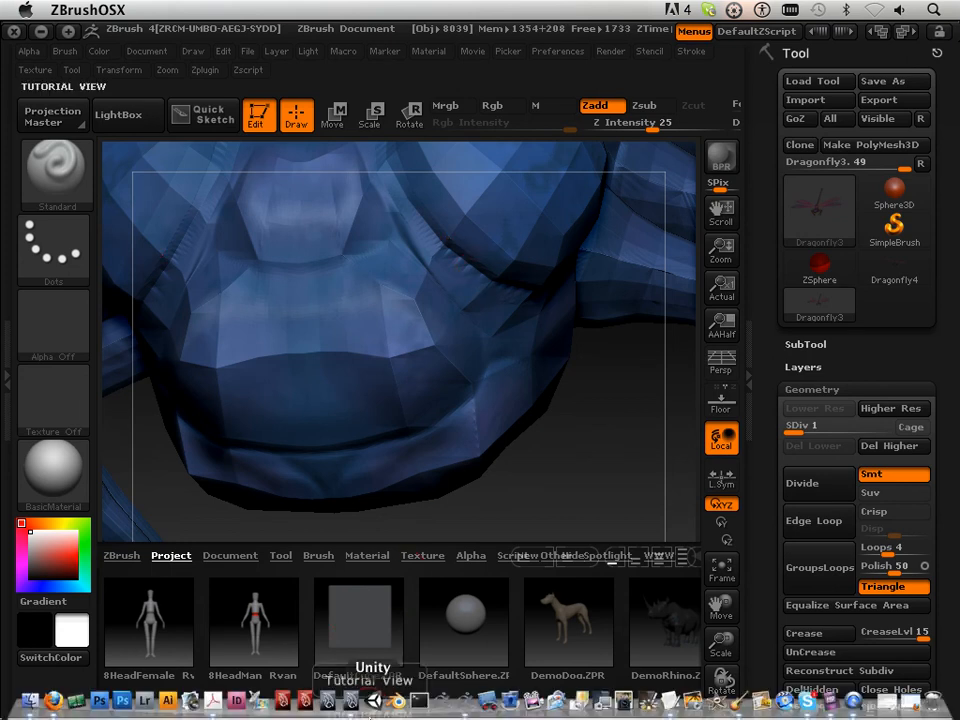
left_click(352, 708)
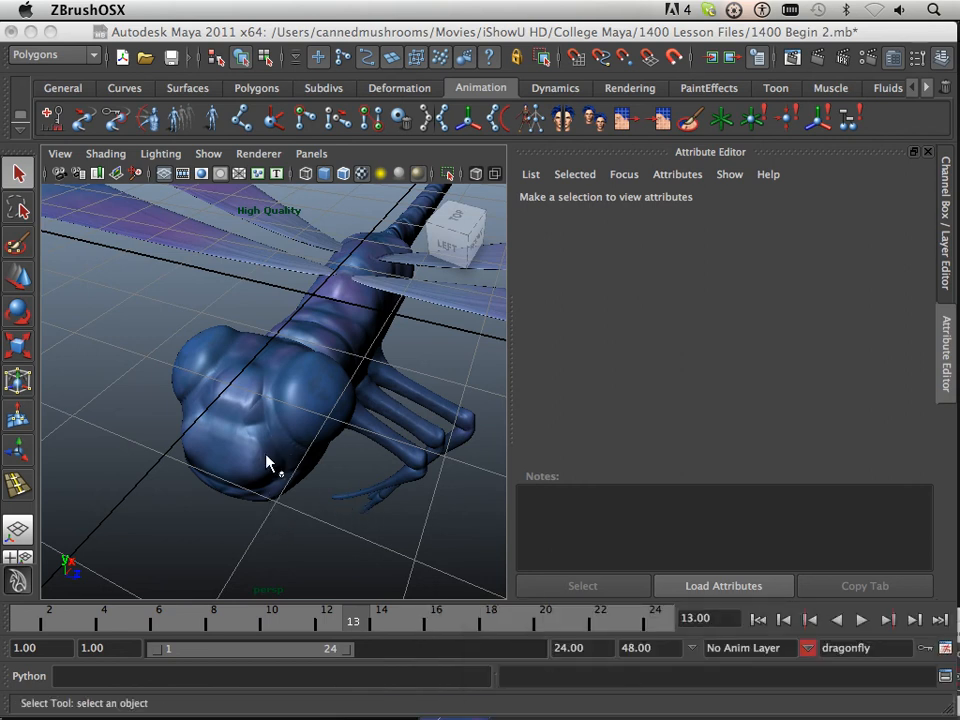
- Examine the transferred dragonfly's wireframe, head, legs and wings from several angles and distances in the perspective view
left_click(266, 482)
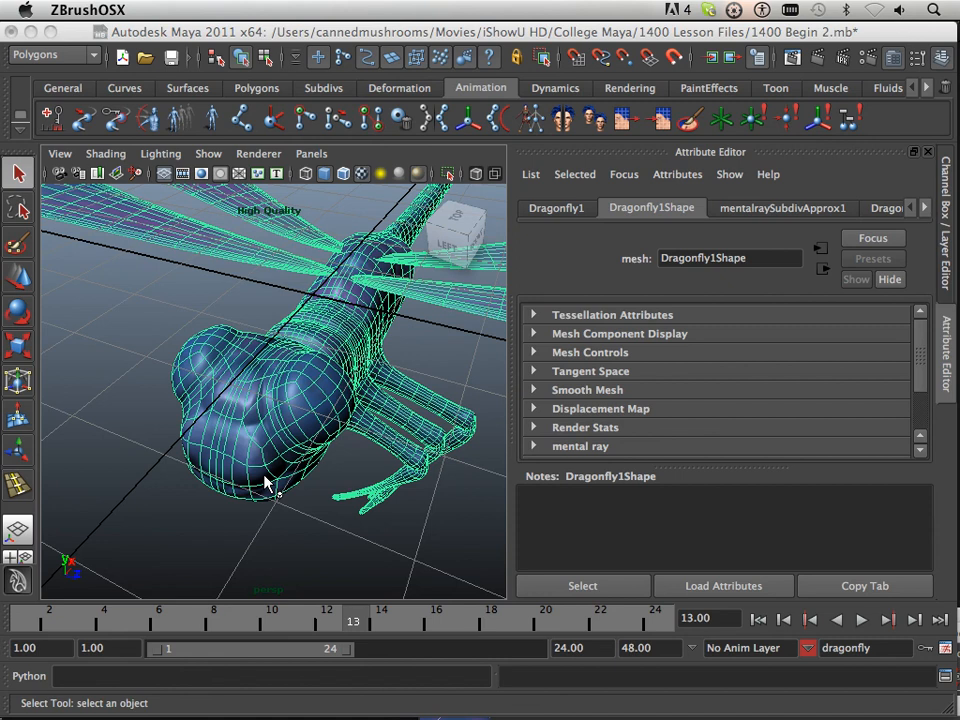
left_click(163, 480)
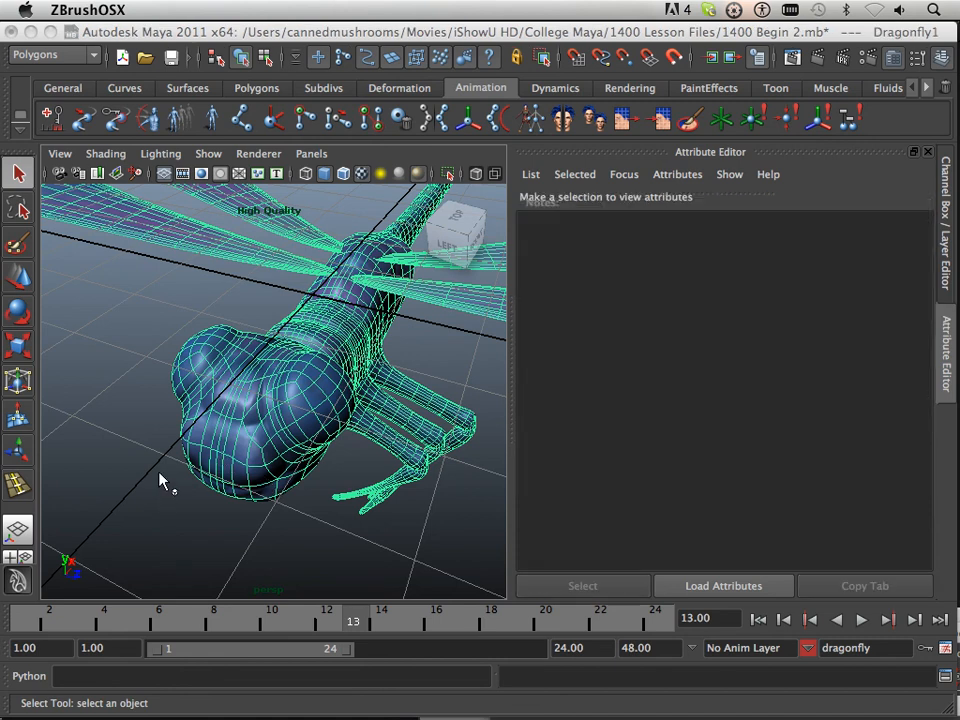
right_click_drag(176, 365, 120, 367, "alt")
left_click_drag(232, 377, 255, 370, "alt")
mouse_move(255, 370)
right_mouse_down("alt")
mouse_move(313, 394)
mouse_move(246, 379)
right_mouse_up("alt")
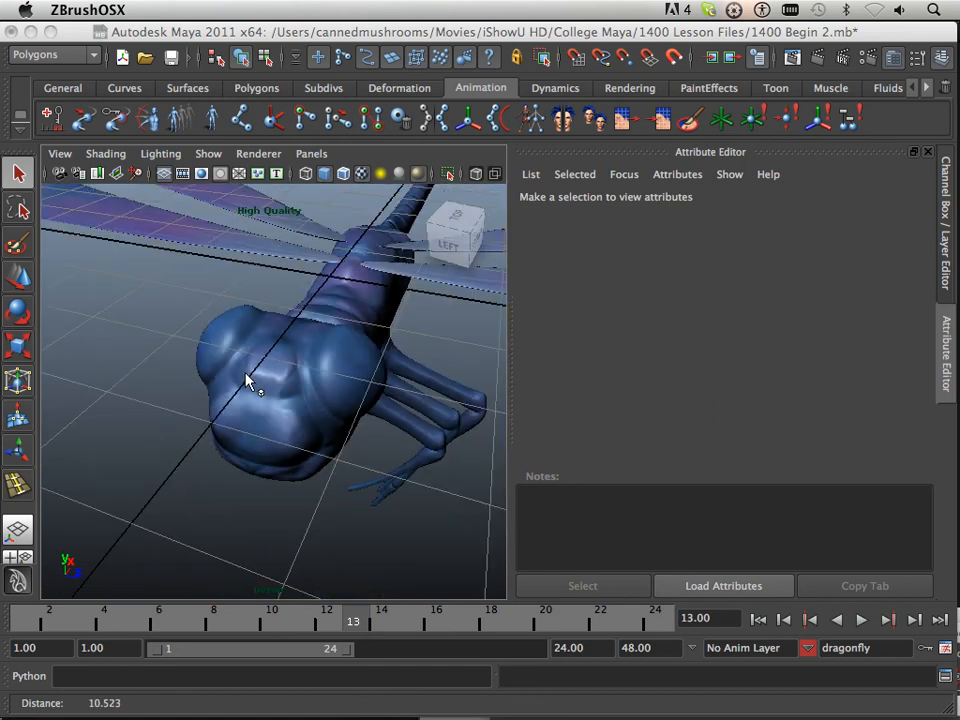
left_click_drag(246, 379, 189, 377, "alt")
mouse_move(189, 377)
right_mouse_down("alt")
mouse_move(305, 398)
mouse_move(181, 366)
right_mouse_up("alt")
left_click_drag(181, 366, 222, 371, "alt")
middle_click_drag(222, 371, 206, 375, "alt")
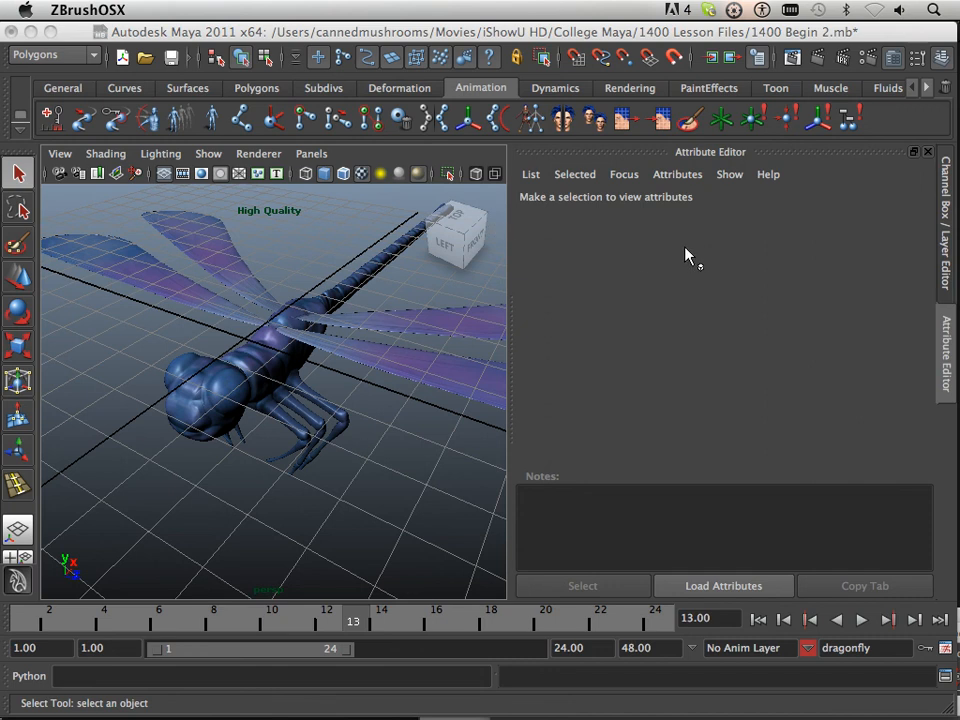
- Keep mental ray as the renderer and set its quality preset to Production in the render settings
left_click(868, 58)
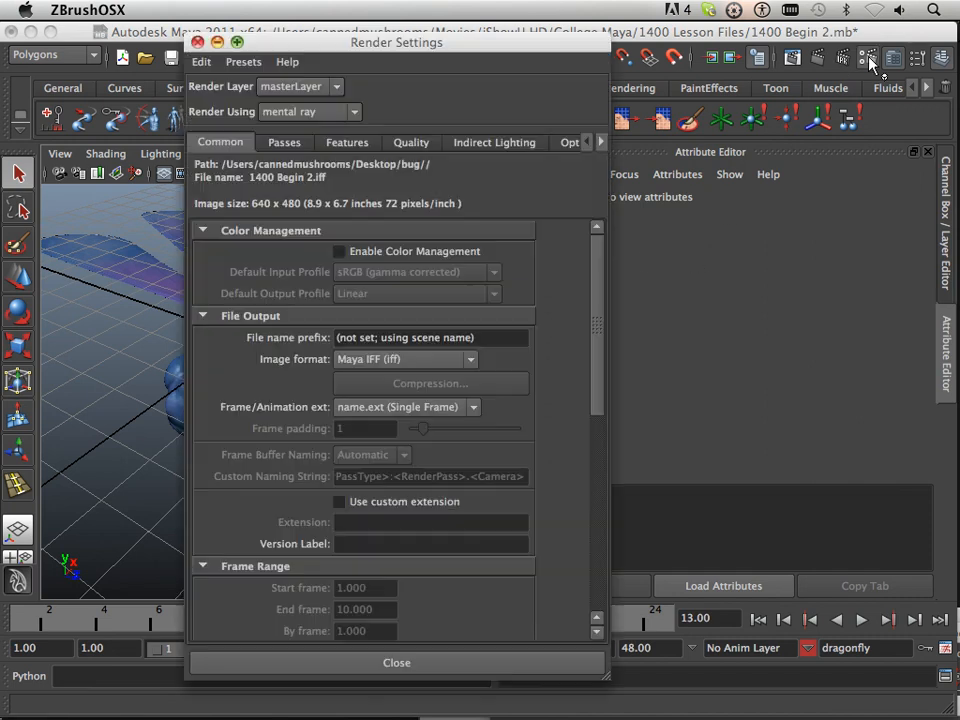
left_click(320, 113)
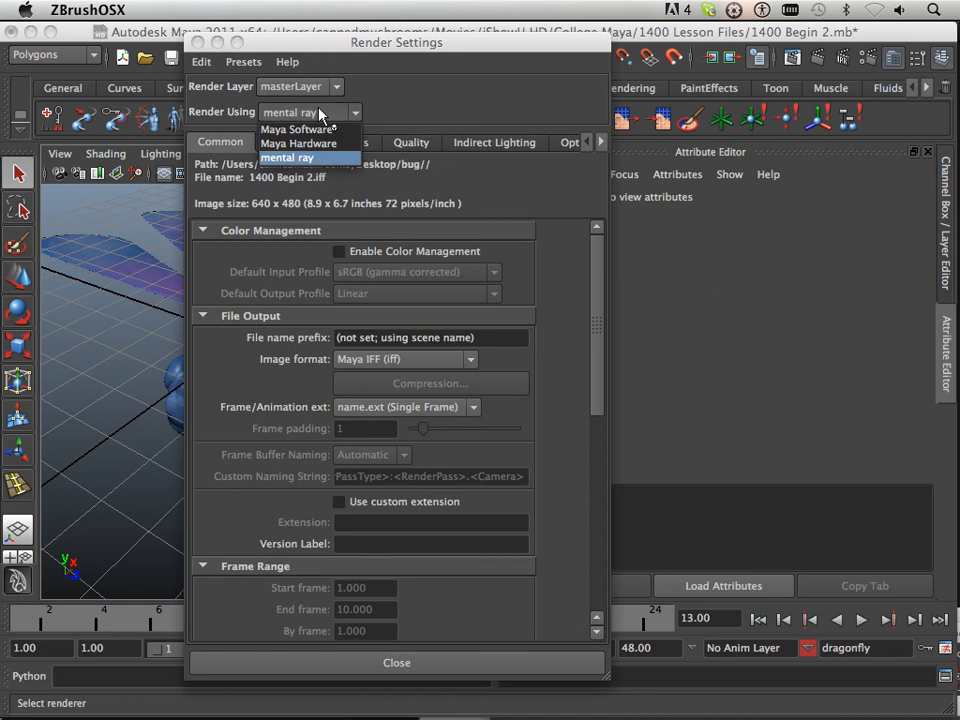
left_click(321, 114)
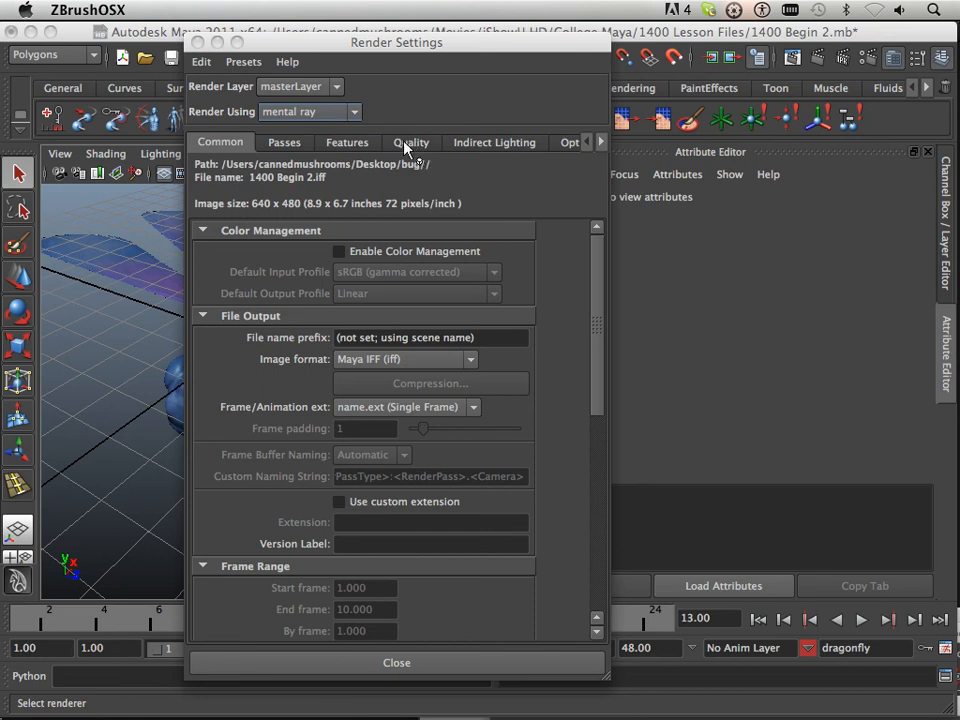
left_click(407, 147)
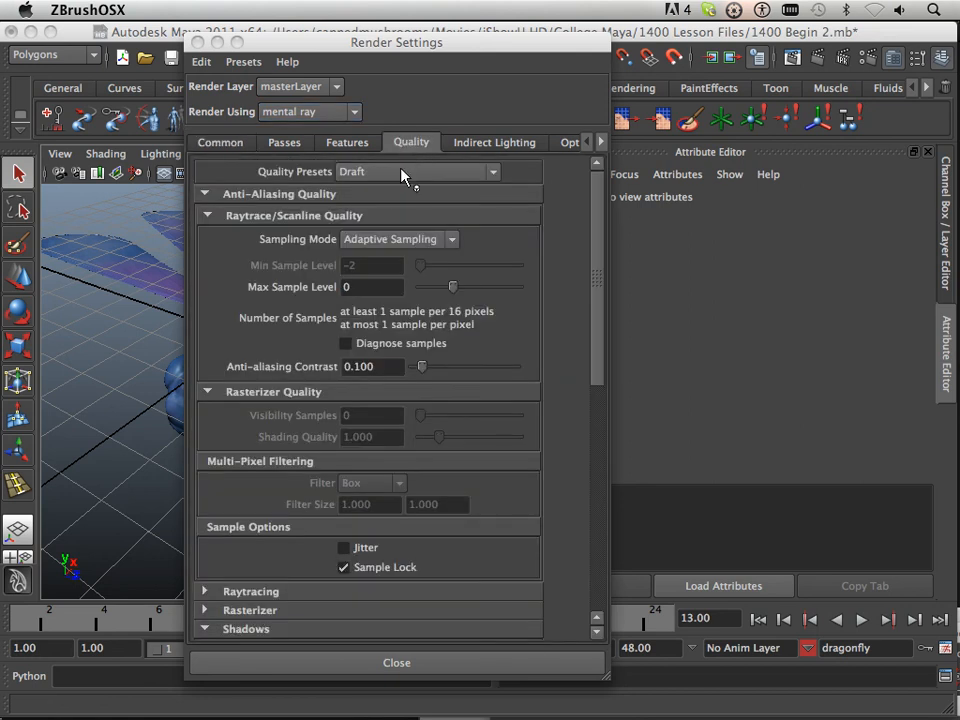
left_click(403, 176)
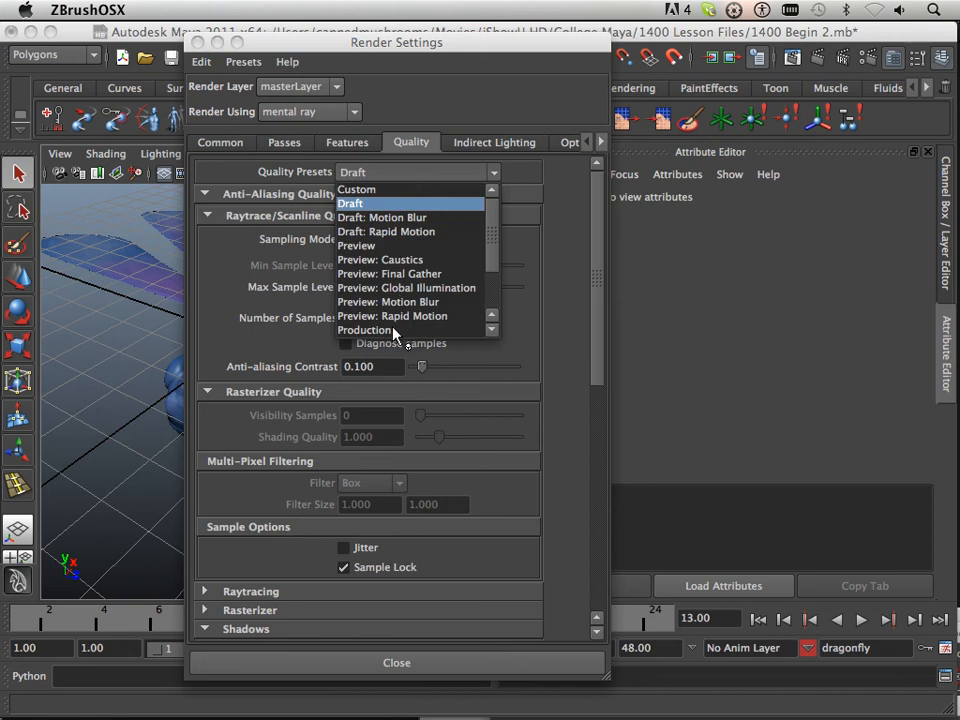
left_click(366, 330)
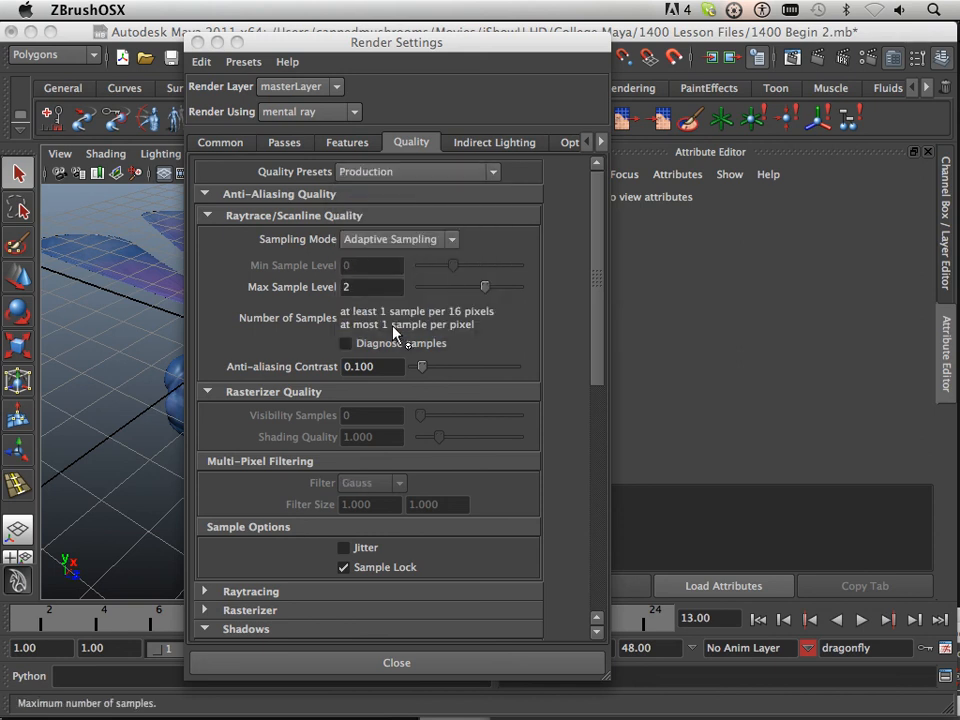
left_click(198, 42)
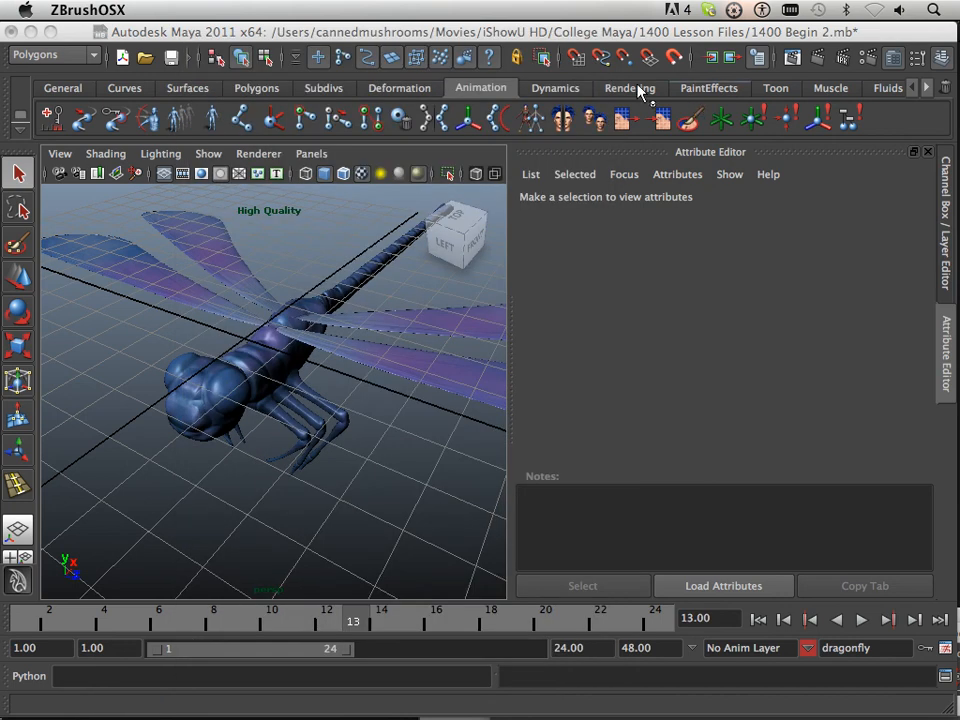
- Render the dragonfly from the perspective view with mental ray, rearranging the windows to keep the Render View in sight
left_click(795, 61)
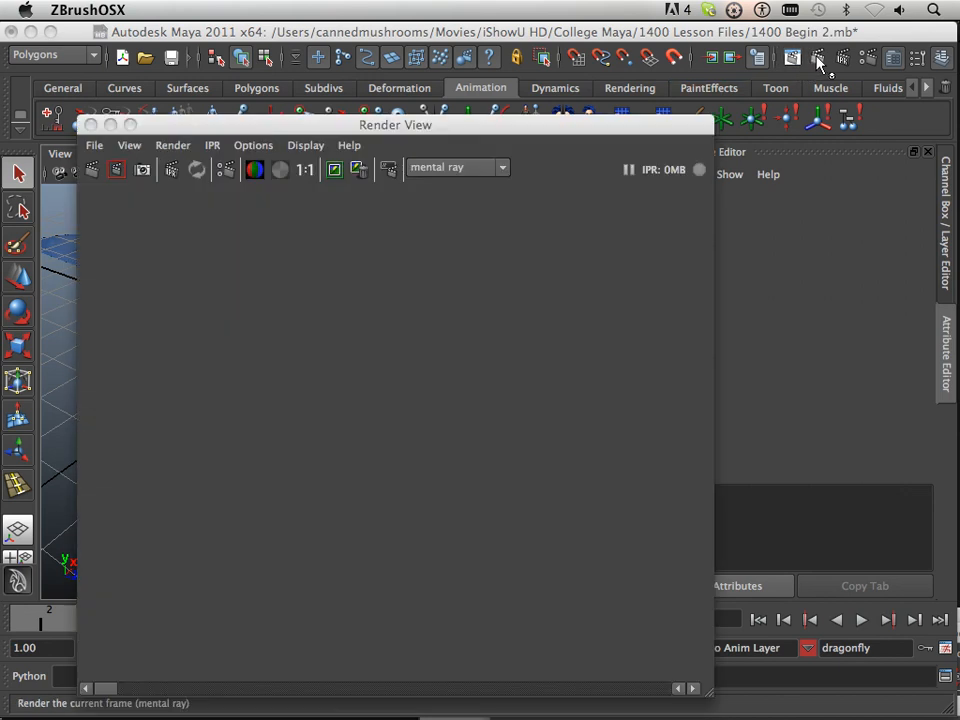
left_click(94, 171)
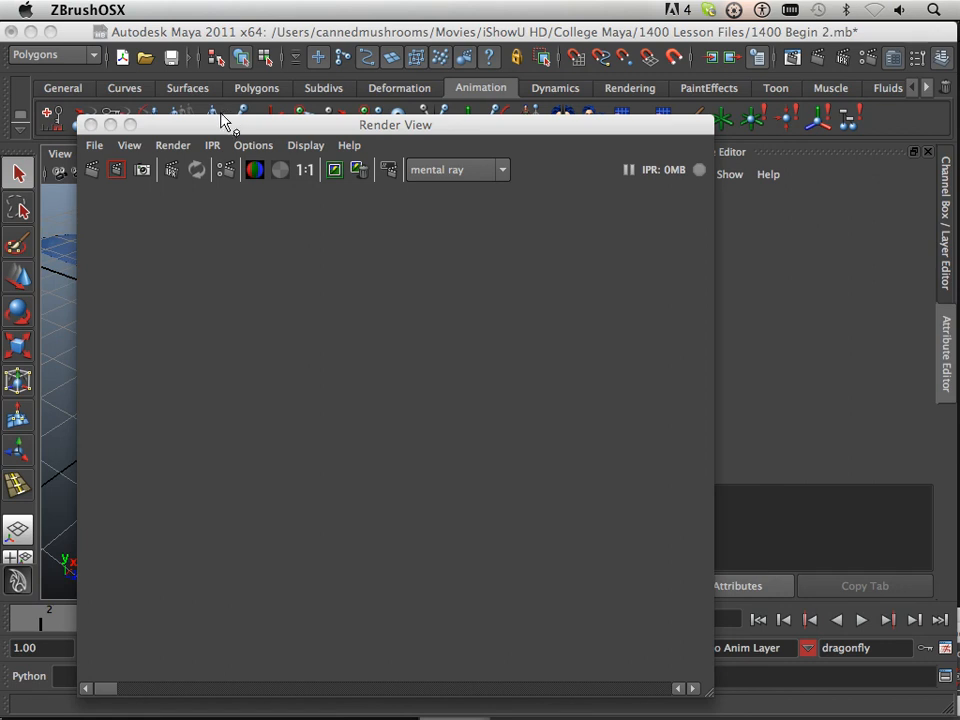
left_click_drag(216, 126, 456, 166)
left_click(243, 357)
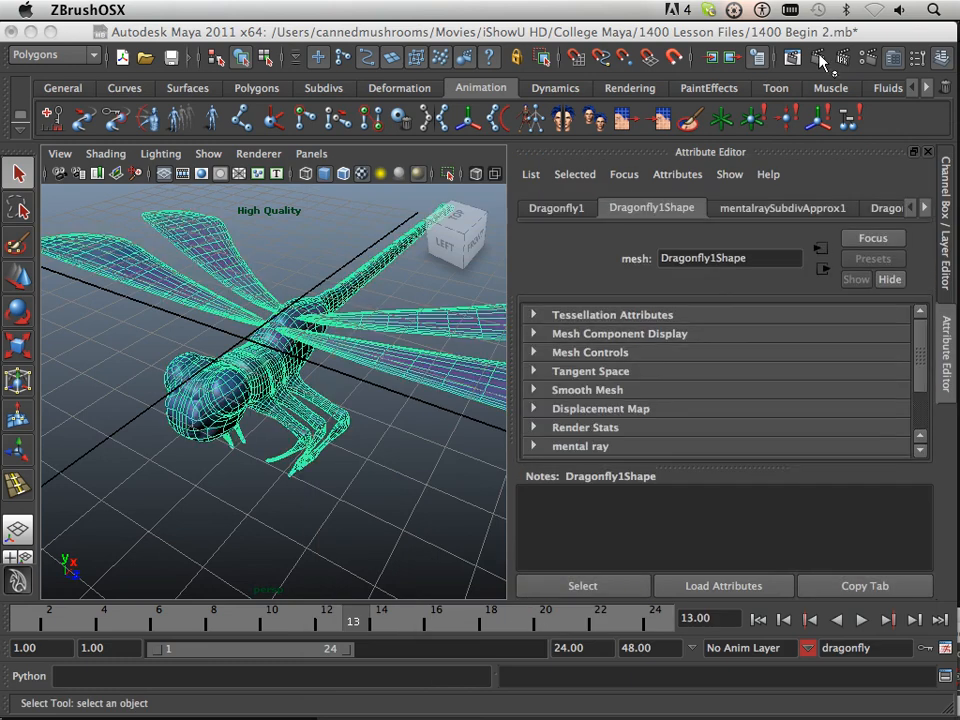
left_click_drag(775, 40, 640, 268)
left_click(338, 210)
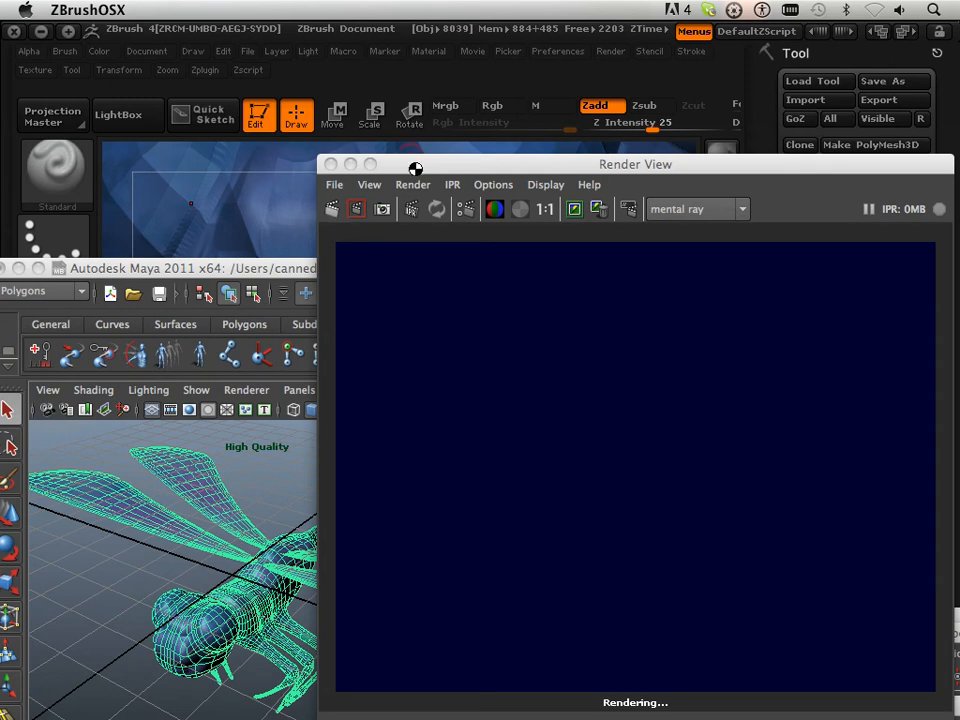
left_click_drag(415, 155, 306, 20)
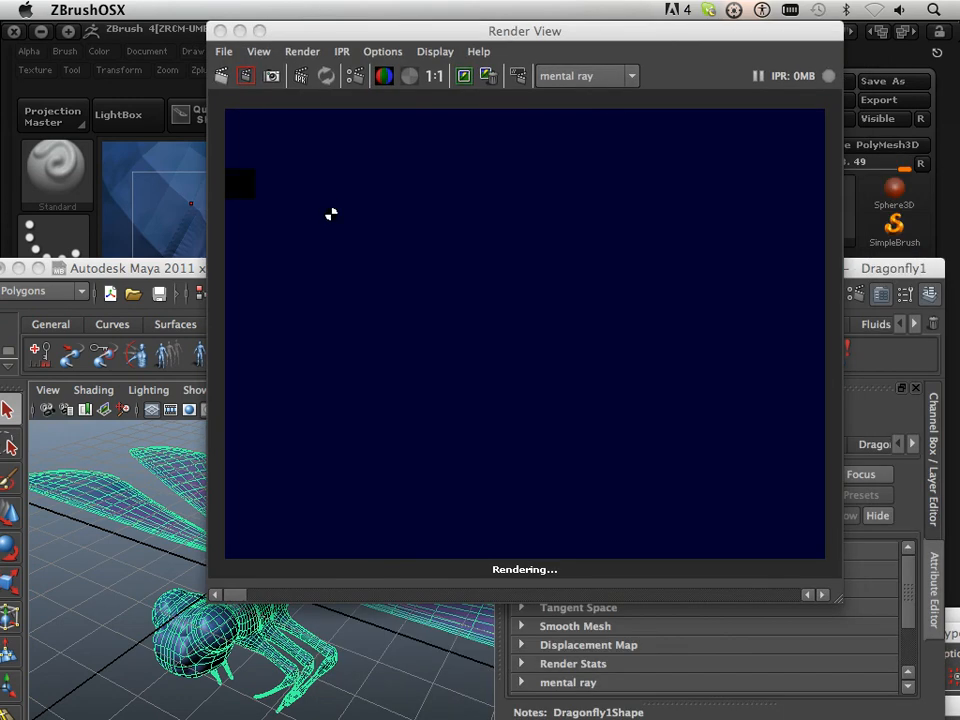